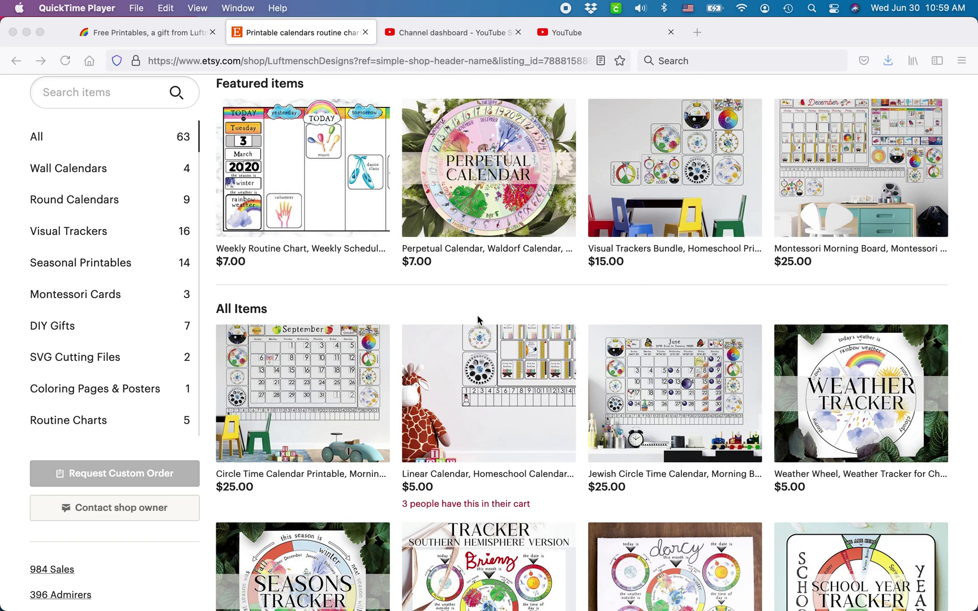
scroll(457, 365, down, 5)
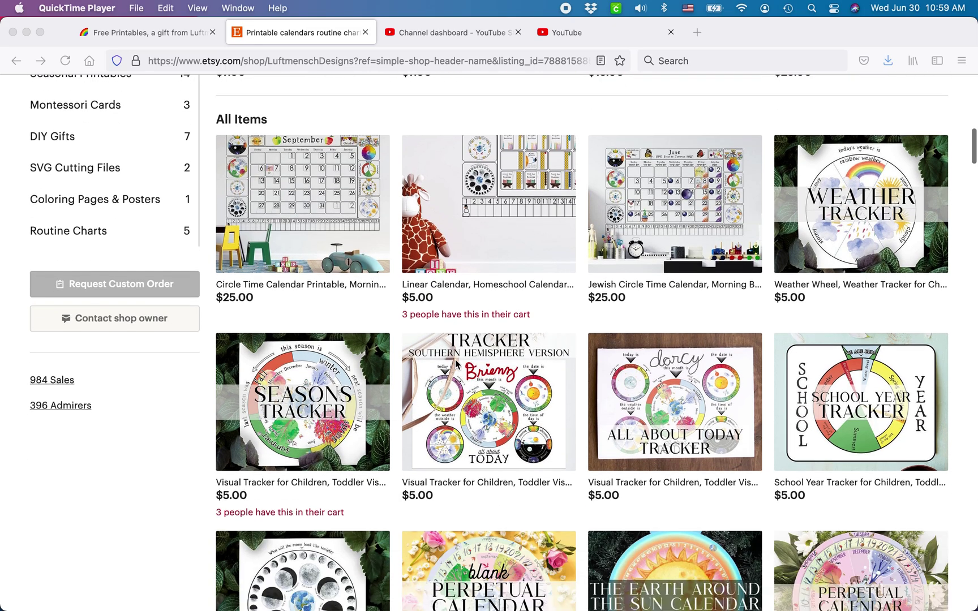
scroll(456, 366, up, 1)
scroll(456, 366, up, 10)
scroll(457, 365, down, 5)
scroll(456, 366, down, 10)
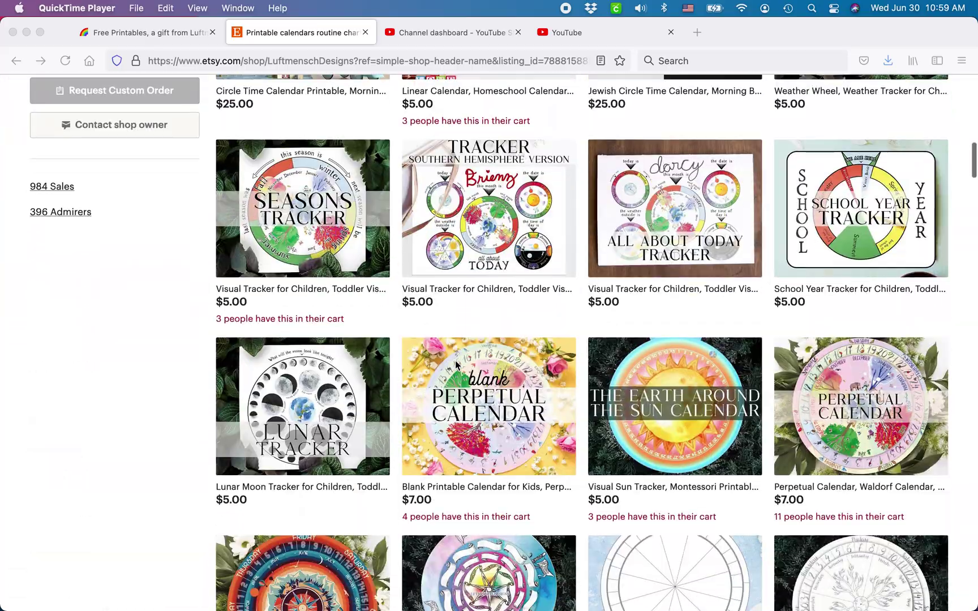
scroll(456, 366, down, 2)
scroll(458, 371, down, 2)
scroll(458, 371, down, 3)
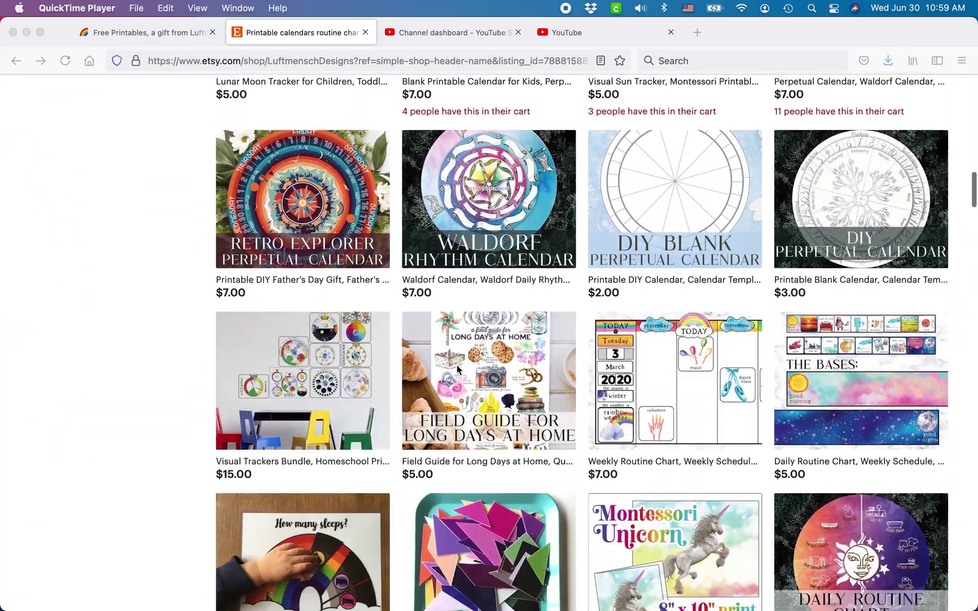
scroll(458, 371, down, 3)
scroll(457, 370, down, 1)
scroll(458, 370, up, 5)
scroll(458, 371, up, 3)
scroll(458, 371, up, 3)
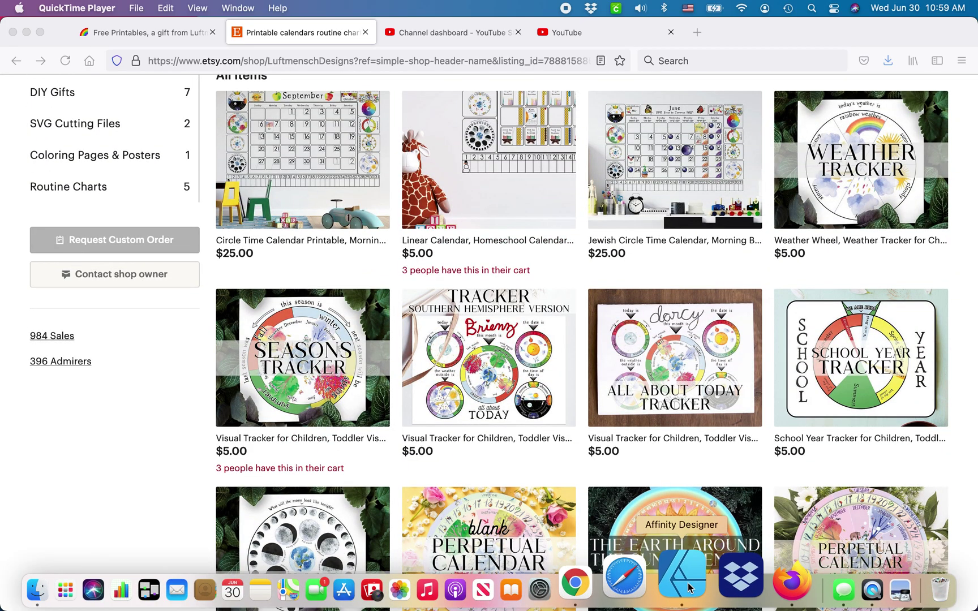
Switch to Affinity Designer and start a new document from the calendar board.
click(635, 587)
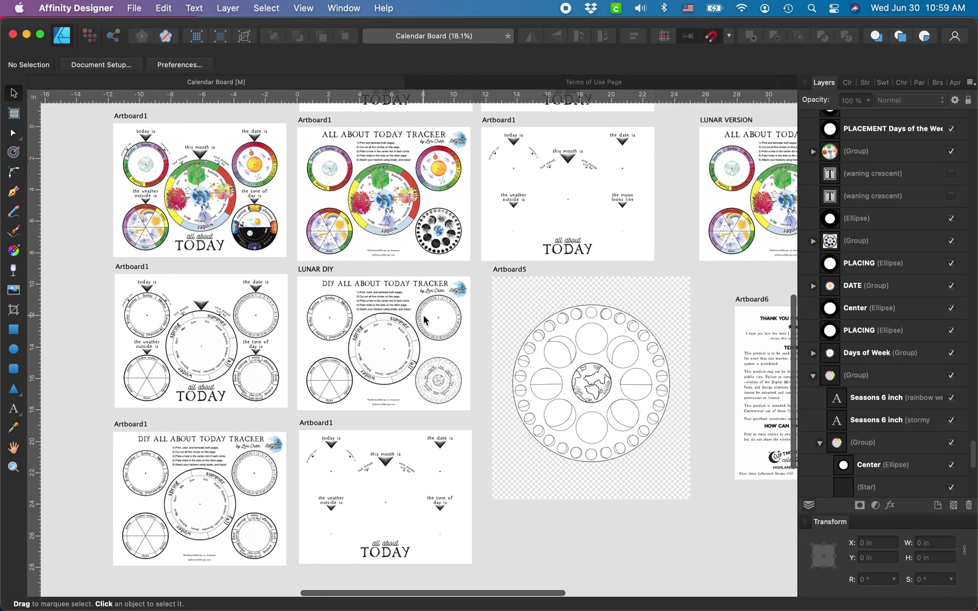
scroll(414, 314, down, 3)
scroll(386, 303, down, 3)
scroll(386, 302, down, 2)
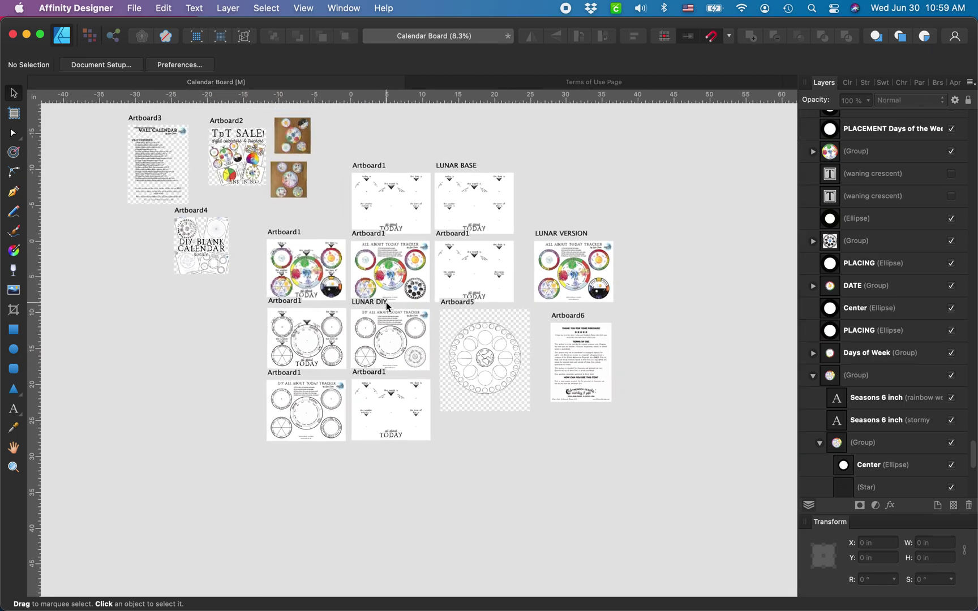
scroll(386, 302, up, 2)
scroll(386, 303, up, 2)
scroll(386, 303, up, 2)
scroll(386, 302, right, 2)
scroll(386, 303, down, 1)
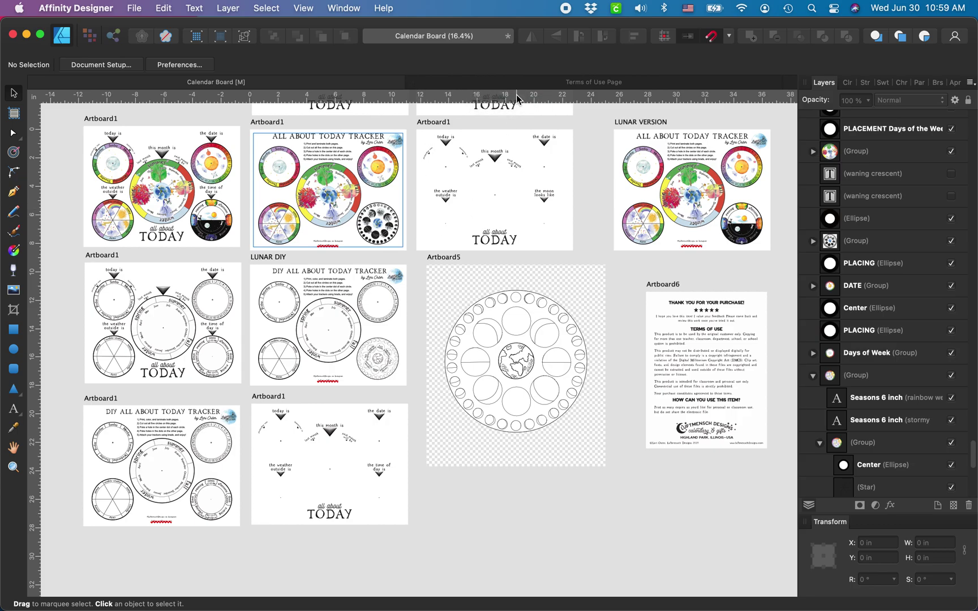
key(super+n)
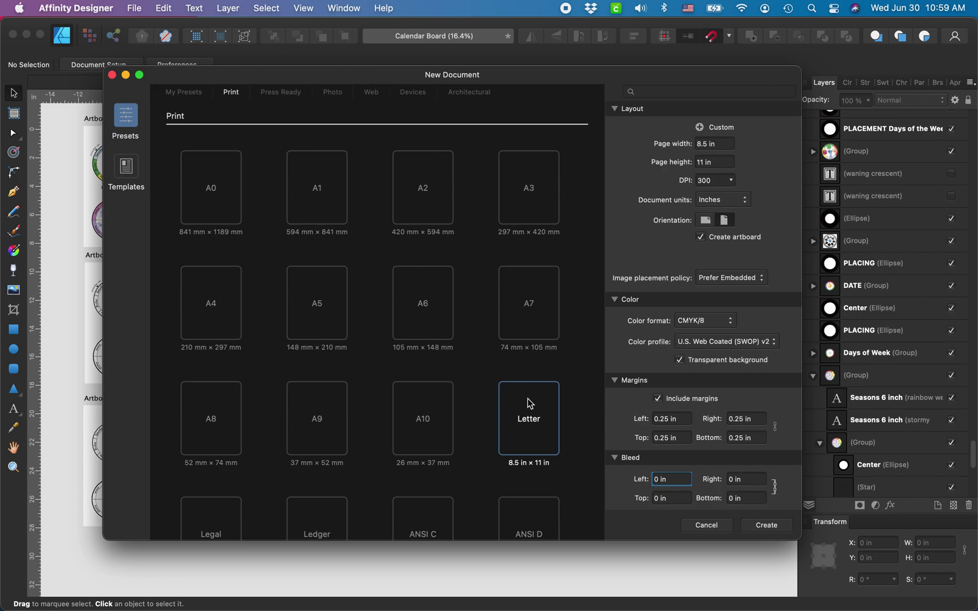
Choose the Letter preset and have the document include its own artboard.
click(531, 418)
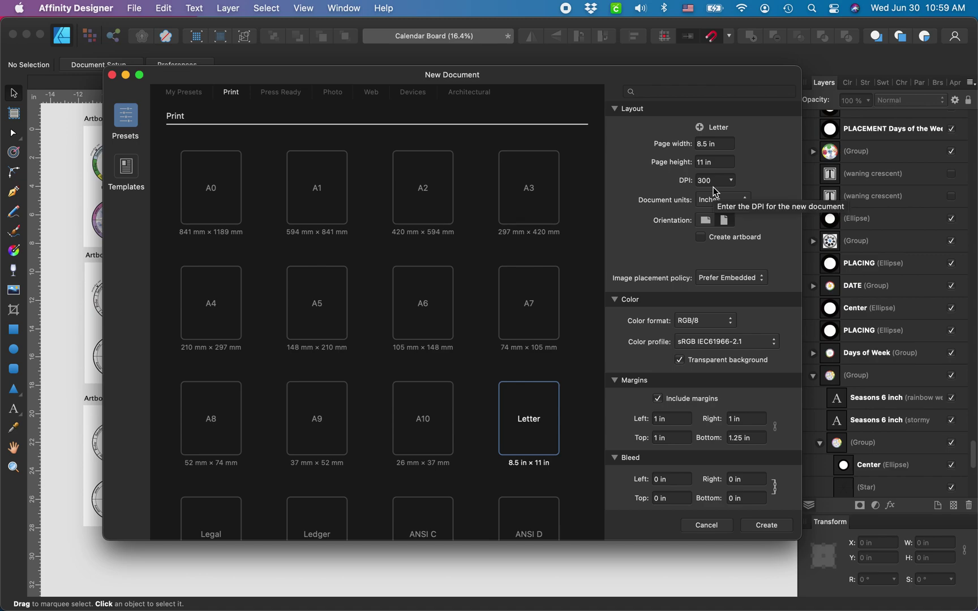
click(701, 238)
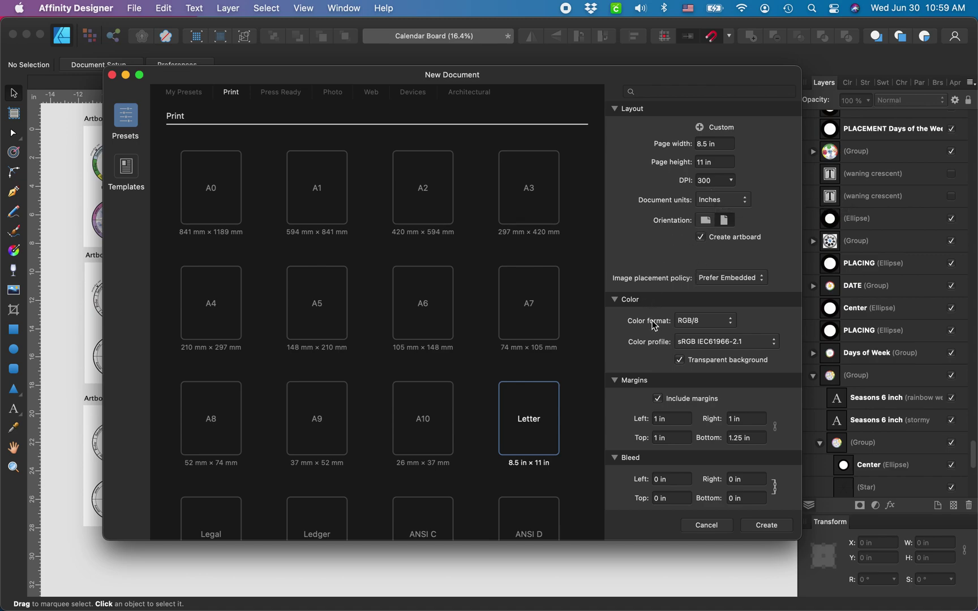
Set the colour format to CMYK/8, reviewing the choices and keeping it.
click(710, 328)
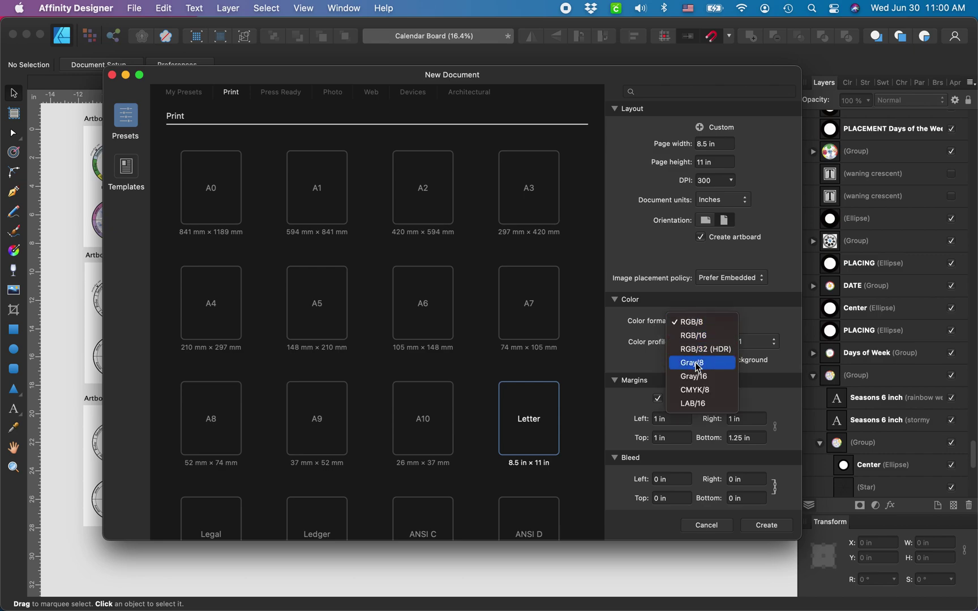
click(695, 391)
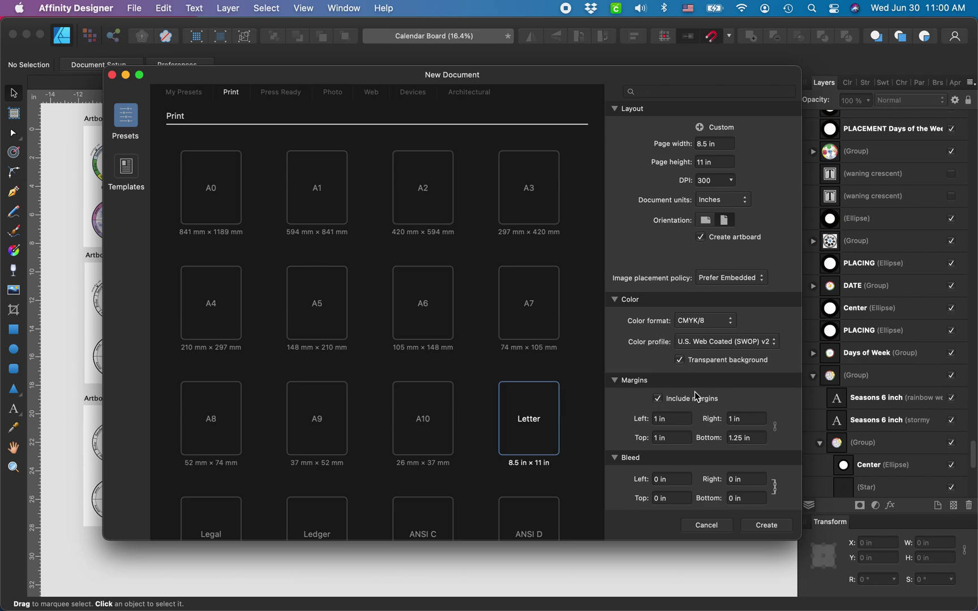
click(708, 329)
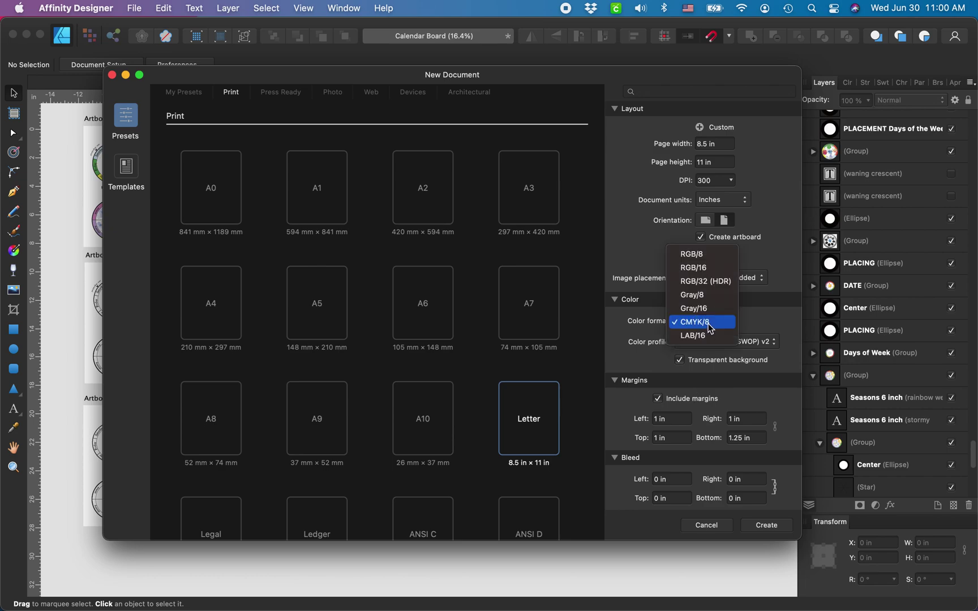
click(708, 329)
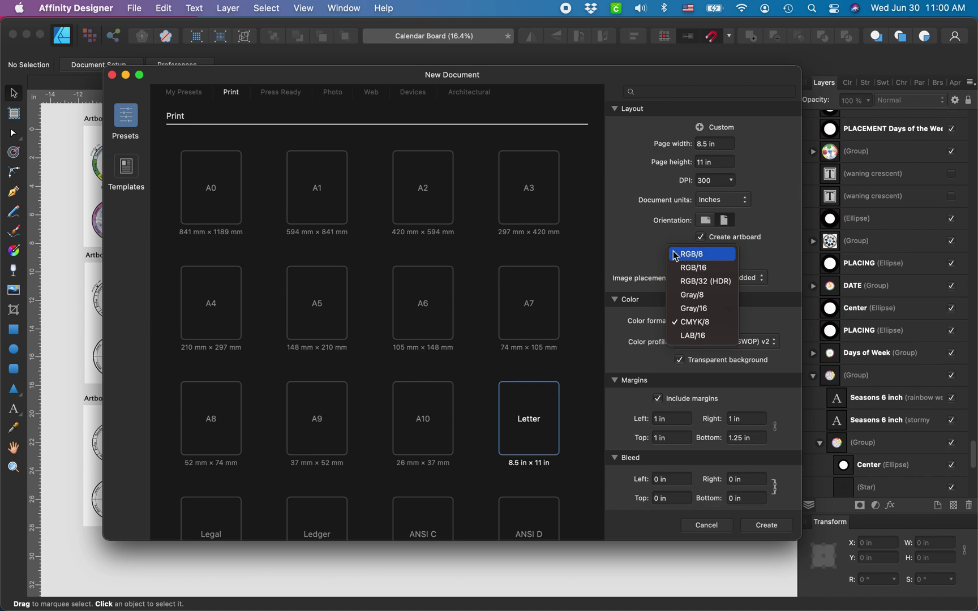
click(702, 321)
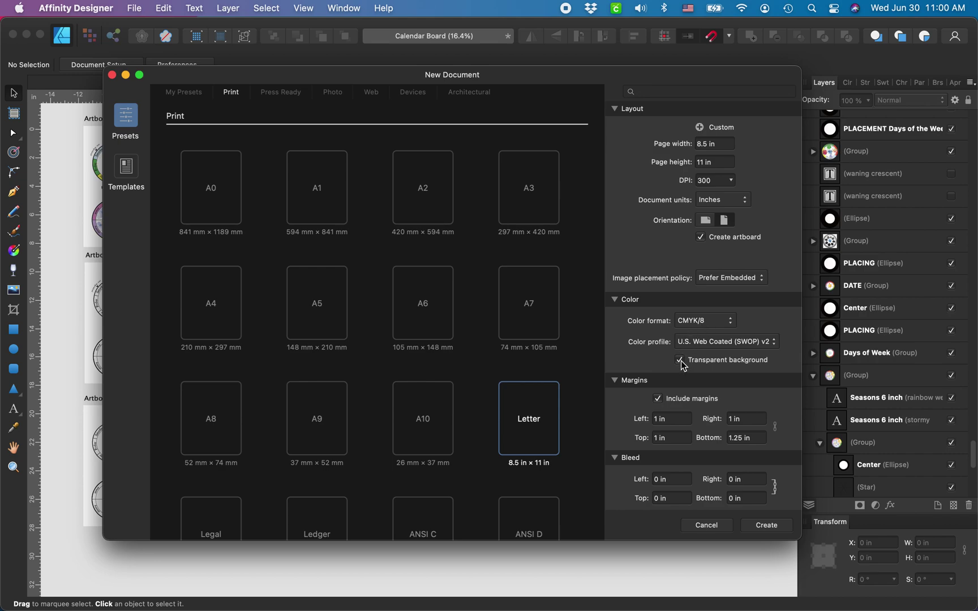
Set the left, right, top and bottom margins to 0.25 in each.
click(664, 419)
key(BackSpace)
text(0.25)
key(Tab)
text(0.25)
key(Tab)
text(0.2)
text(5)
key(Tab)
text(0.25)
key(Tab)
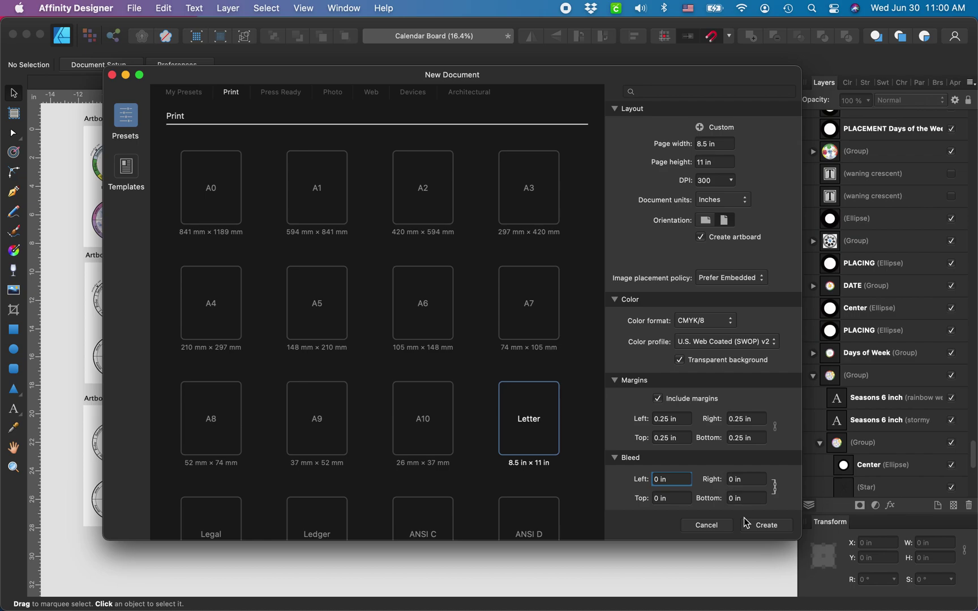
Create the Letter document, giving a blank 8.5 × 11 in artboard.
click(756, 525)
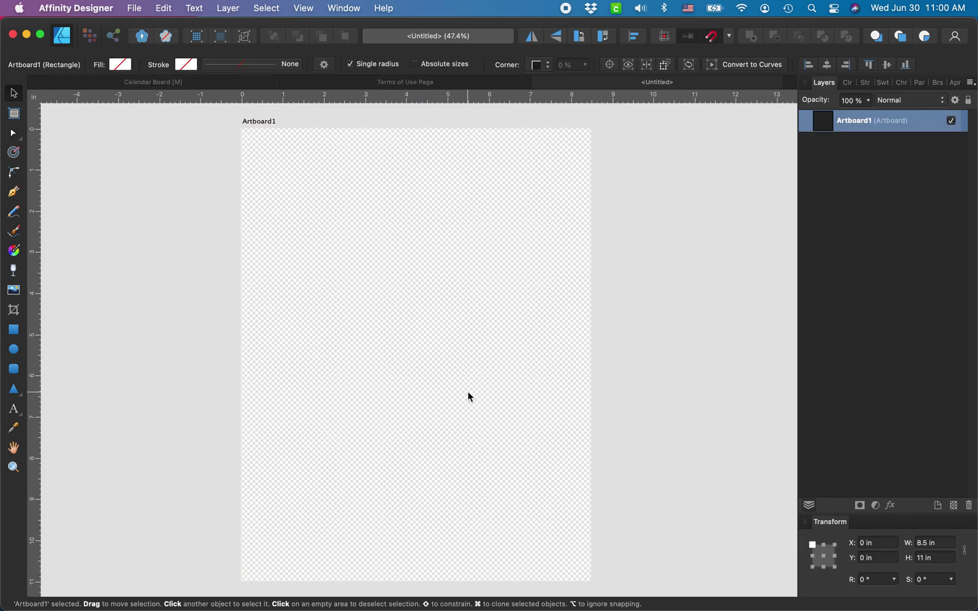
click(855, 84)
Fill the artboard white and add an AMAZING artistic-text title sized to span the page top.
drag(874, 166, 944, 136)
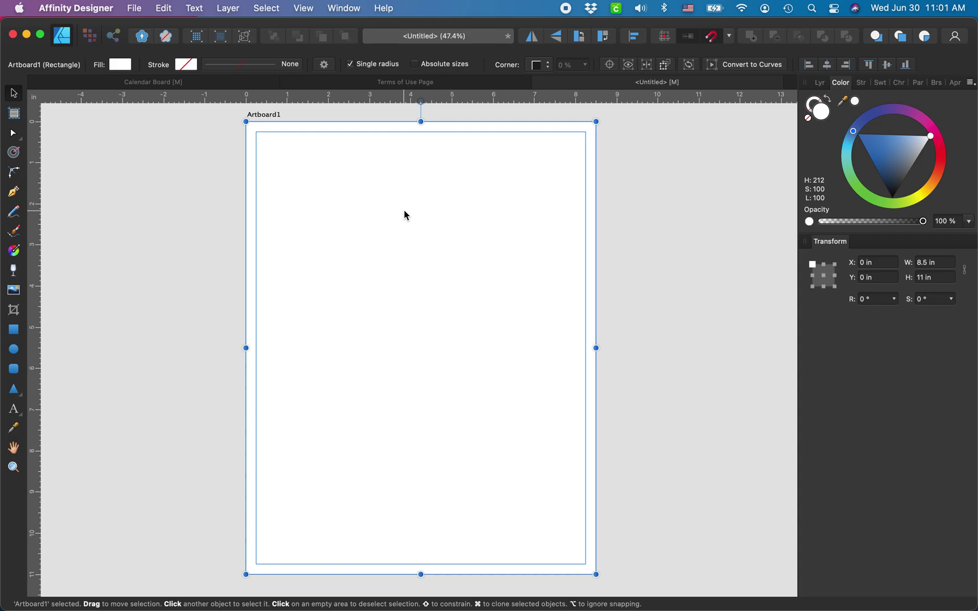
click(13, 409)
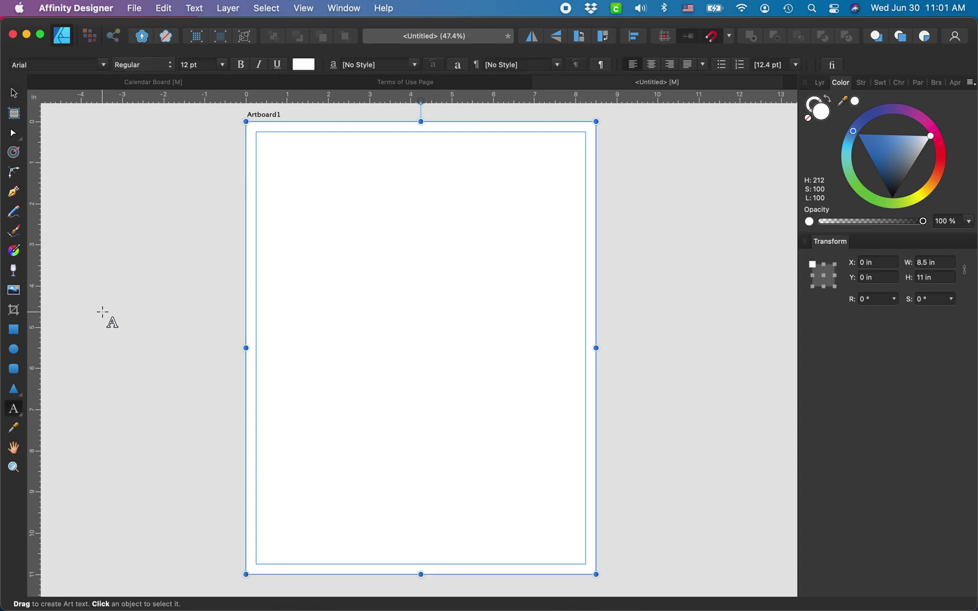
click(290, 203)
drag(289, 203, 339, 255)
text(P)
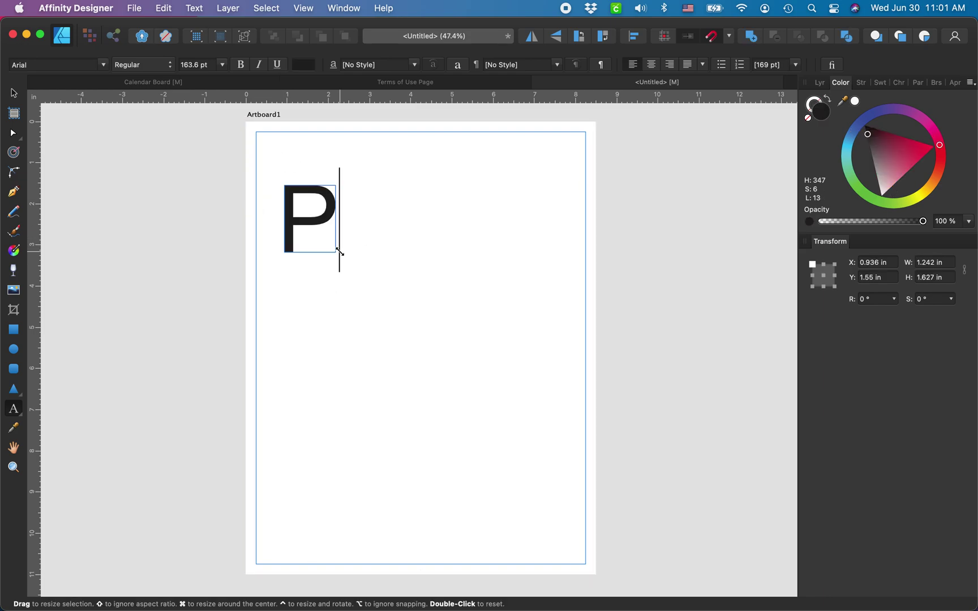
key(super+z)
text(AMAZING)
key(Escape)
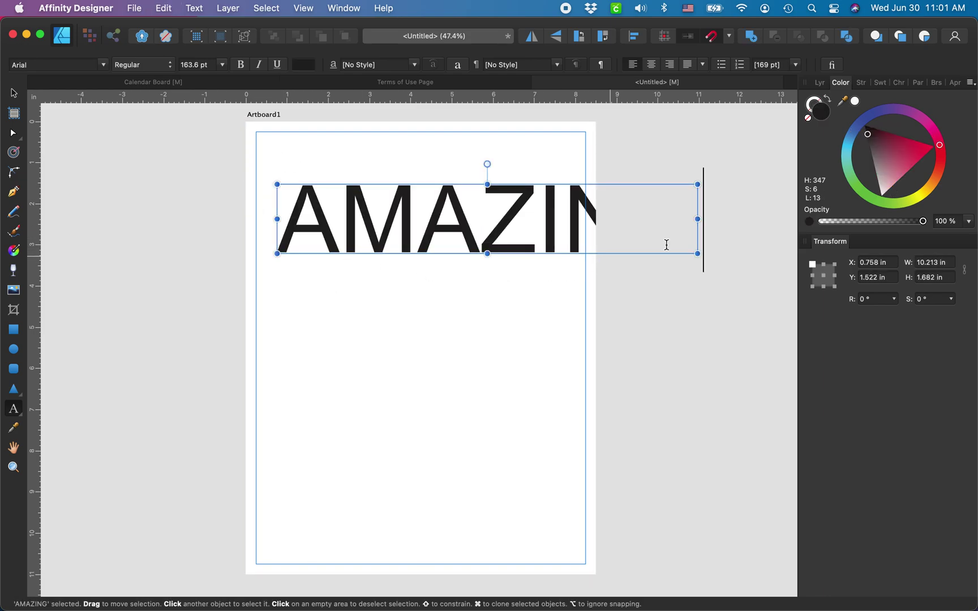
drag(697, 252, 579, 221)
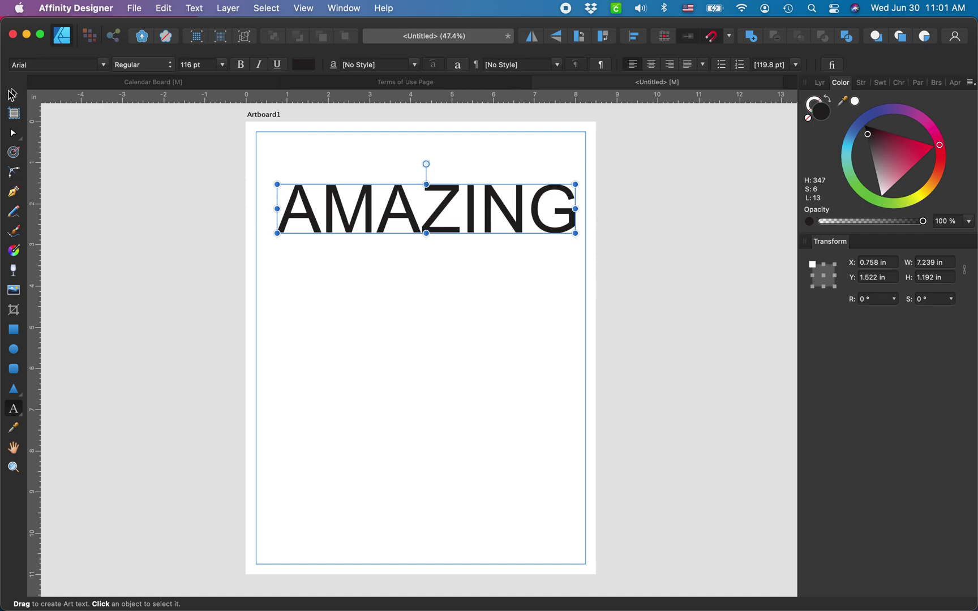
mouse_move(385, 203)
mouse_down()
mouse_move(380, 183)
mouse_move(379, 247)
mouse_up()
Duplicate the title below as 'Printables!' and shrink it to match AMAZING's width.
key(super+j)
double_click(380, 248)
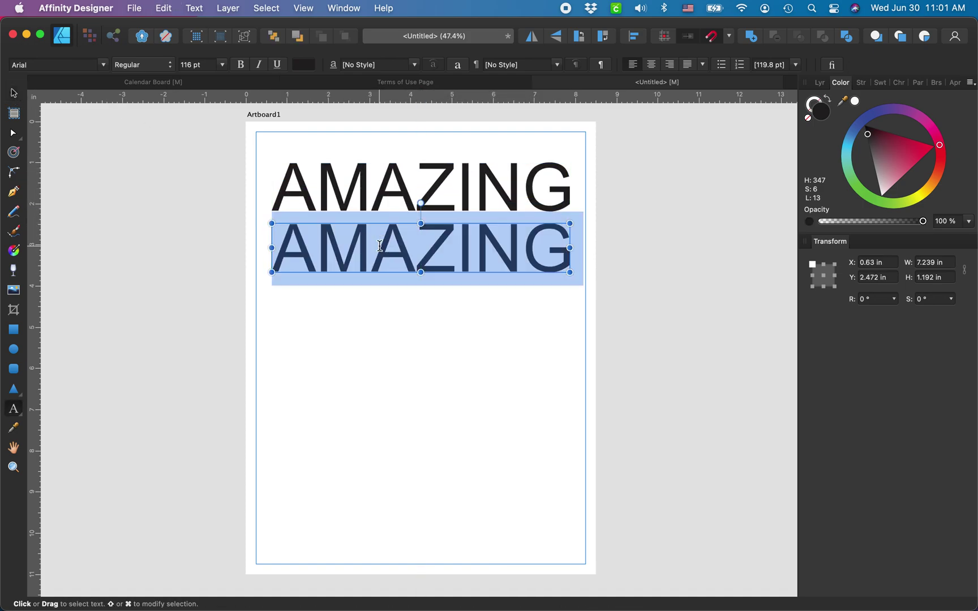
text(Printables!)
key(Escape)
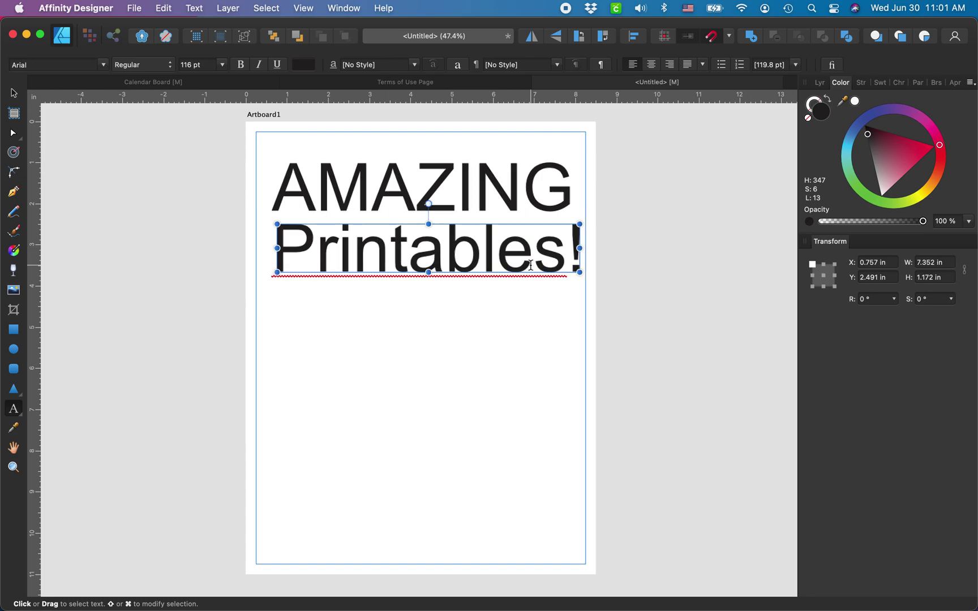
drag(580, 273, 570, 270)
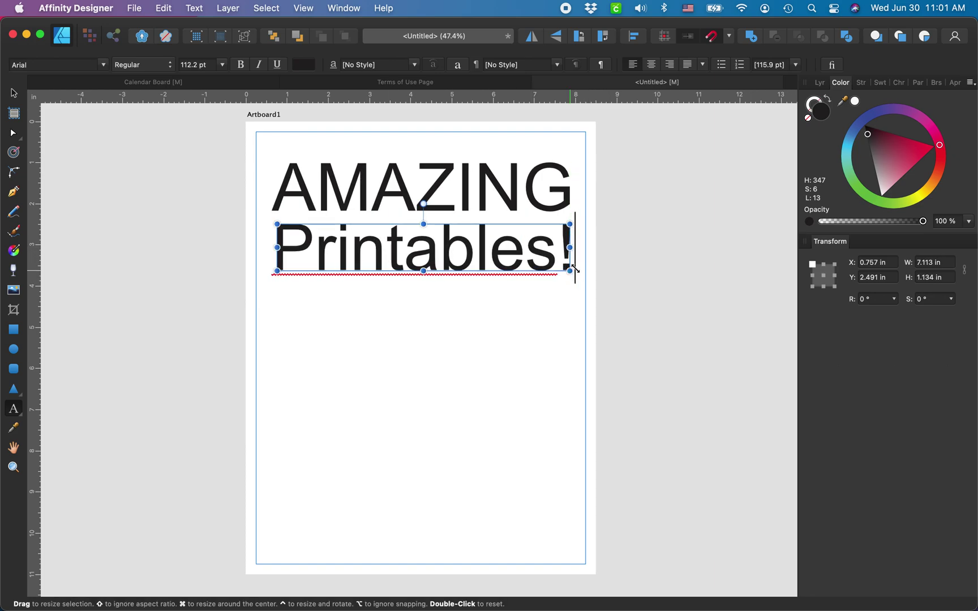
click(13, 95)
Move both title lines up slightly and colour them purple, then deselect.
shift+click(437, 187)
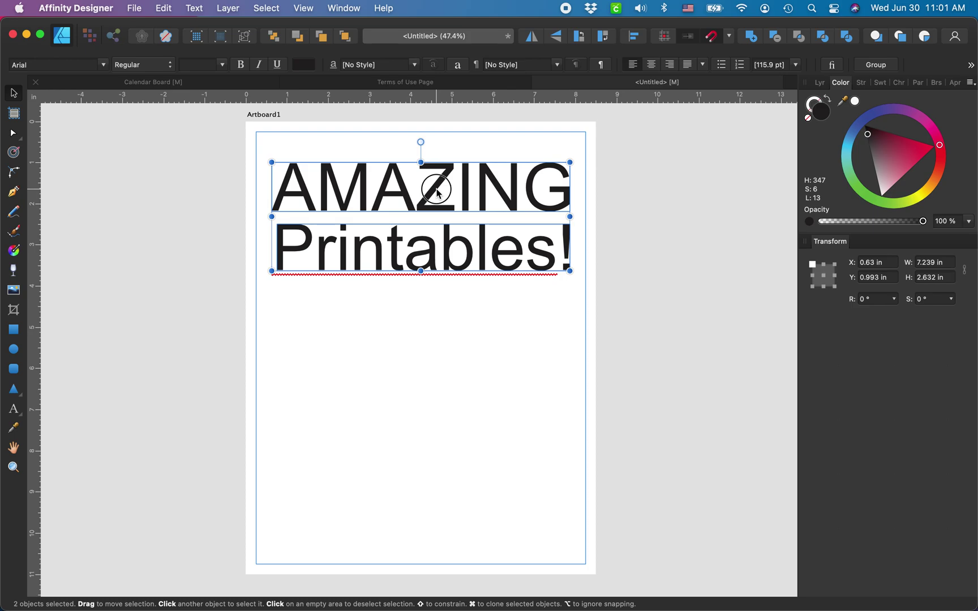
drag(436, 187, 439, 185)
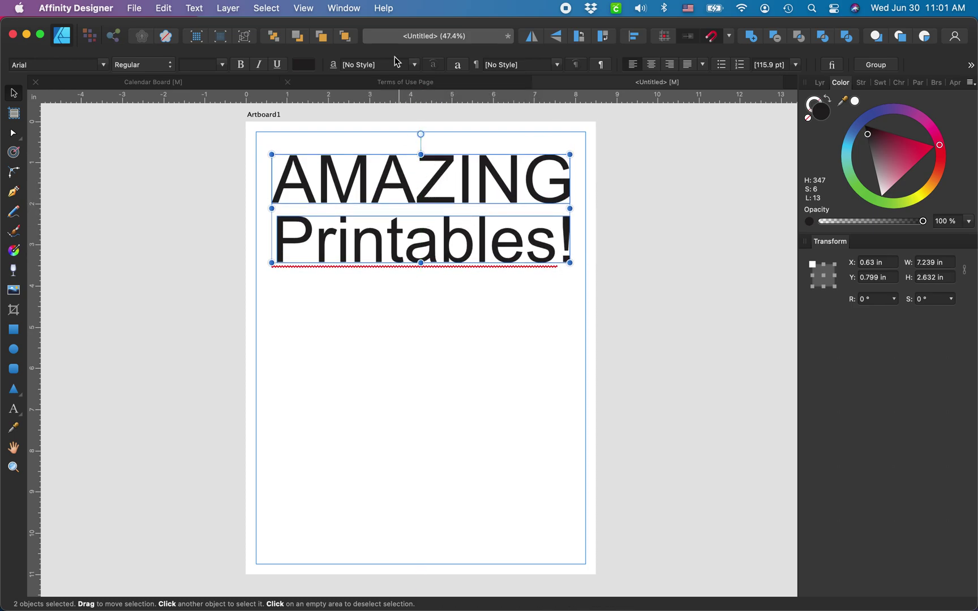
scroll(418, 197, up, 5)
scroll(419, 197, down, 3)
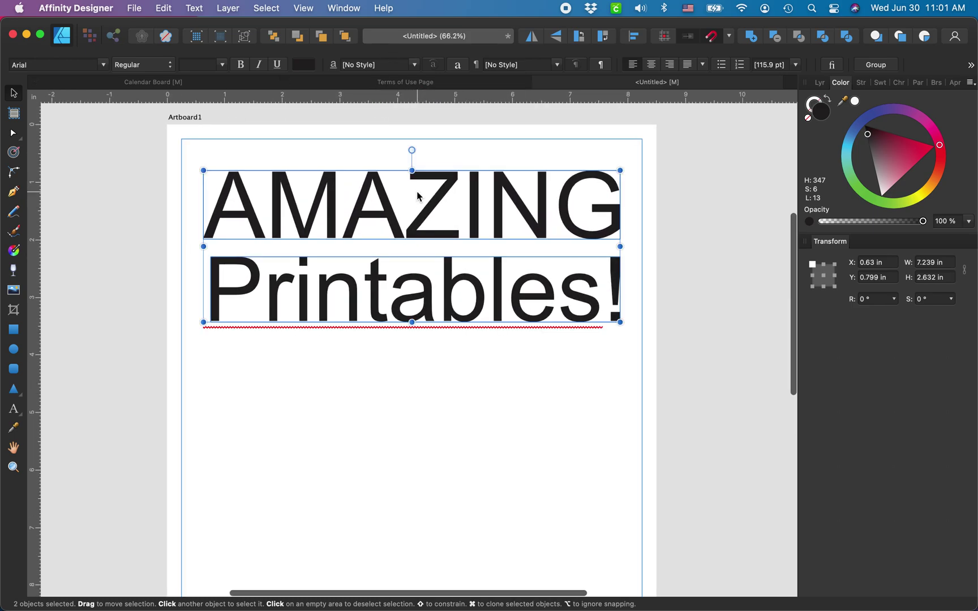
mouse_move(867, 134)
mouse_down()
mouse_move(884, 158)
mouse_move(932, 146)
mouse_move(918, 112)
mouse_up()
scroll(401, 258, up, 2)
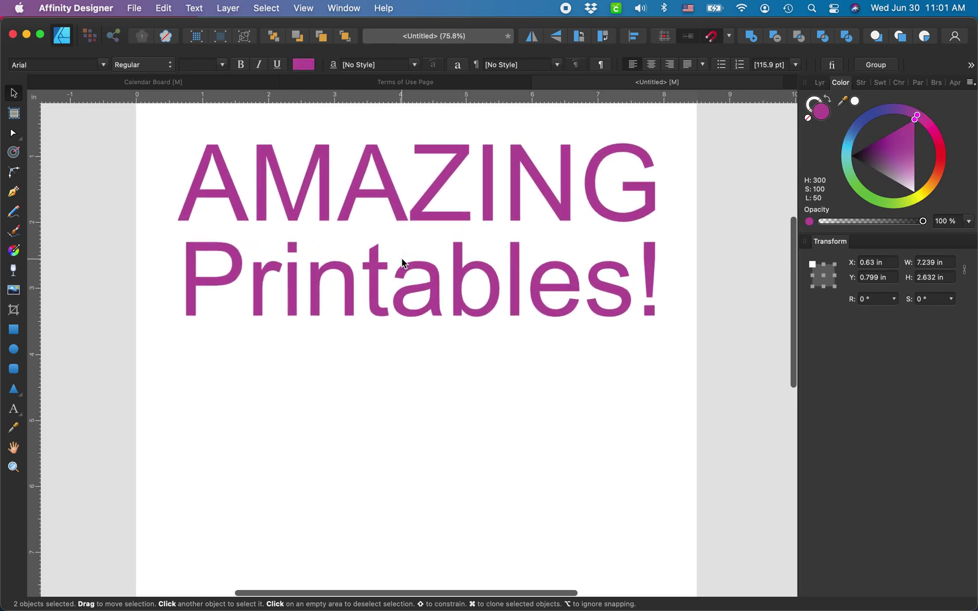
scroll(401, 258, down, 2)
scroll(363, 290, right, 2)
scroll(362, 290, down, 1)
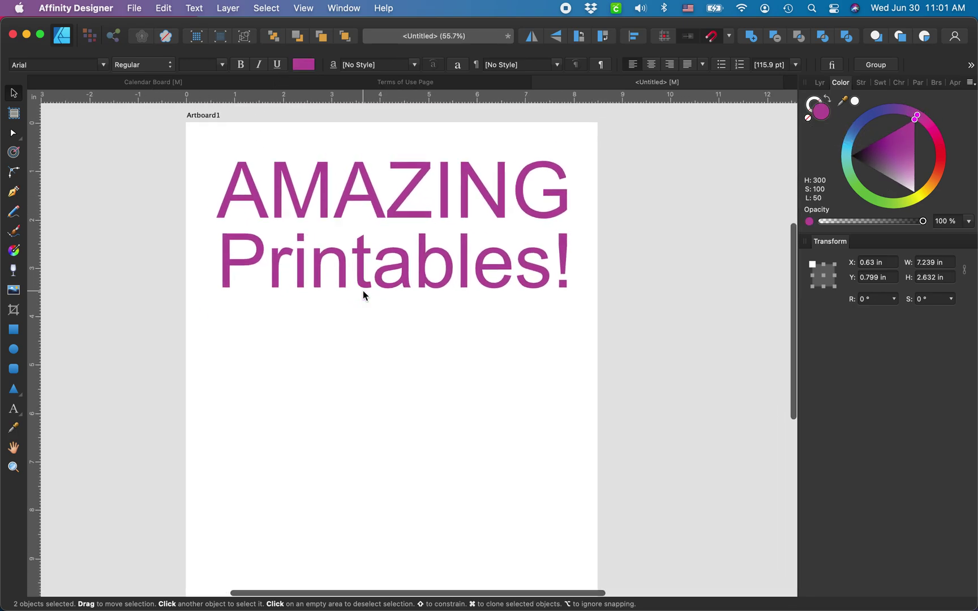
click(363, 293)
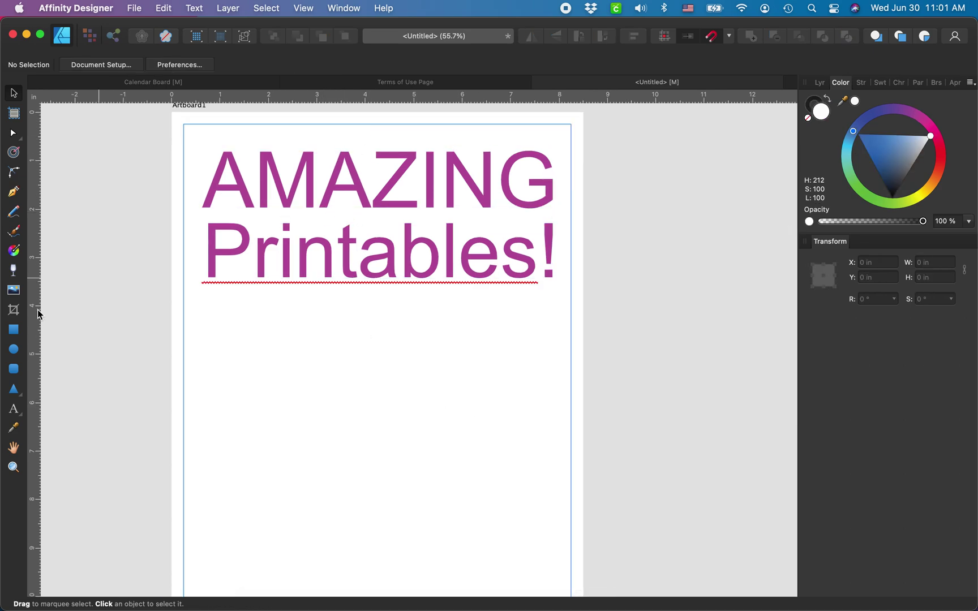
Discard a trial circle and draw a large heart shape below the title instead.
click(13, 348)
drag(305, 359, 482, 524)
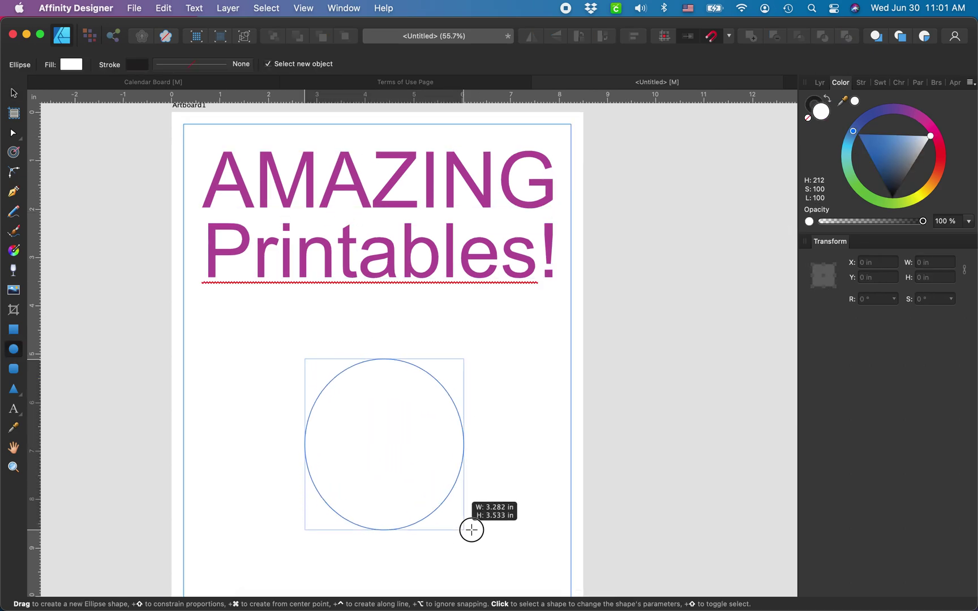
key(Delete)
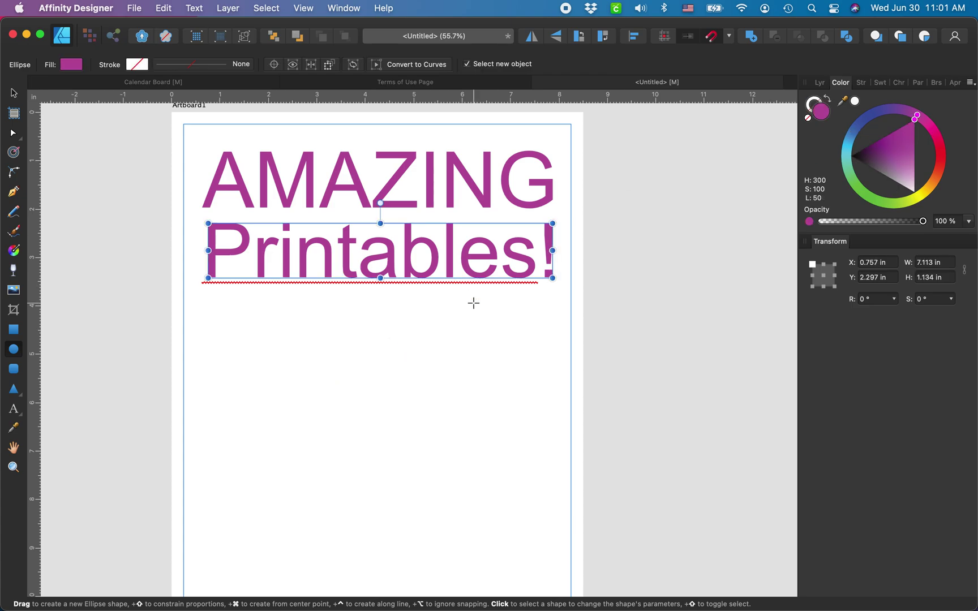
click(14, 390)
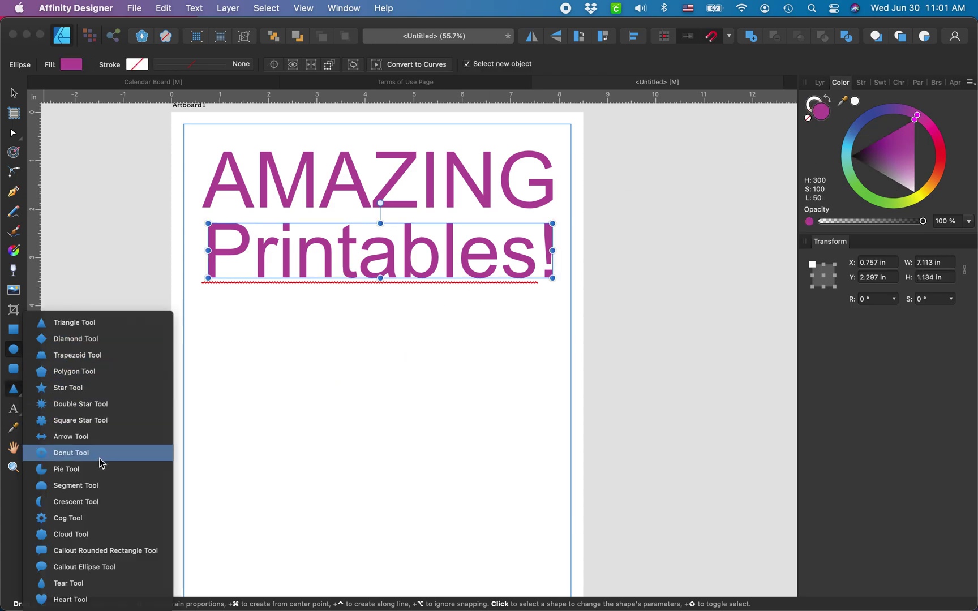
click(70, 599)
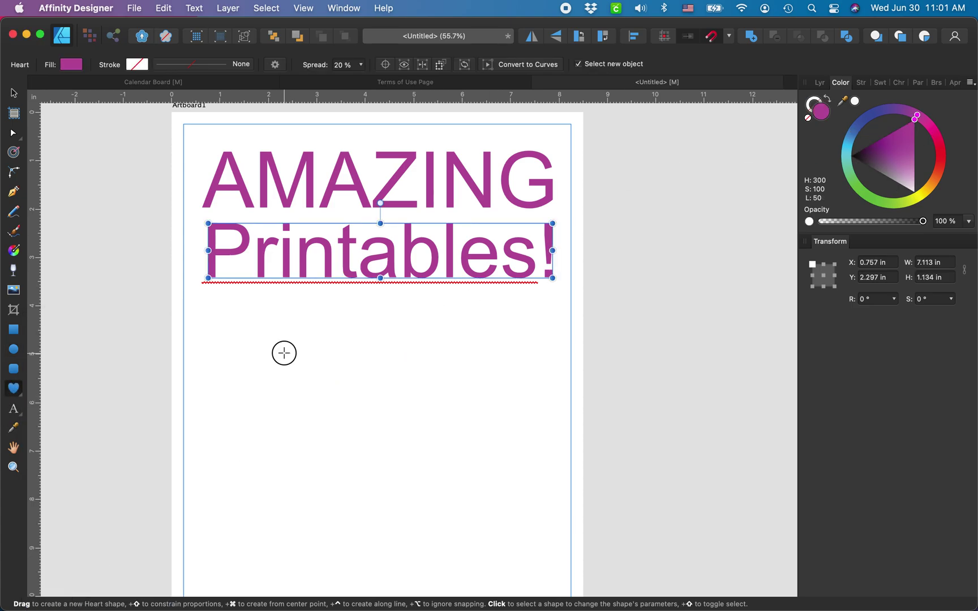
drag(284, 353, 503, 545)
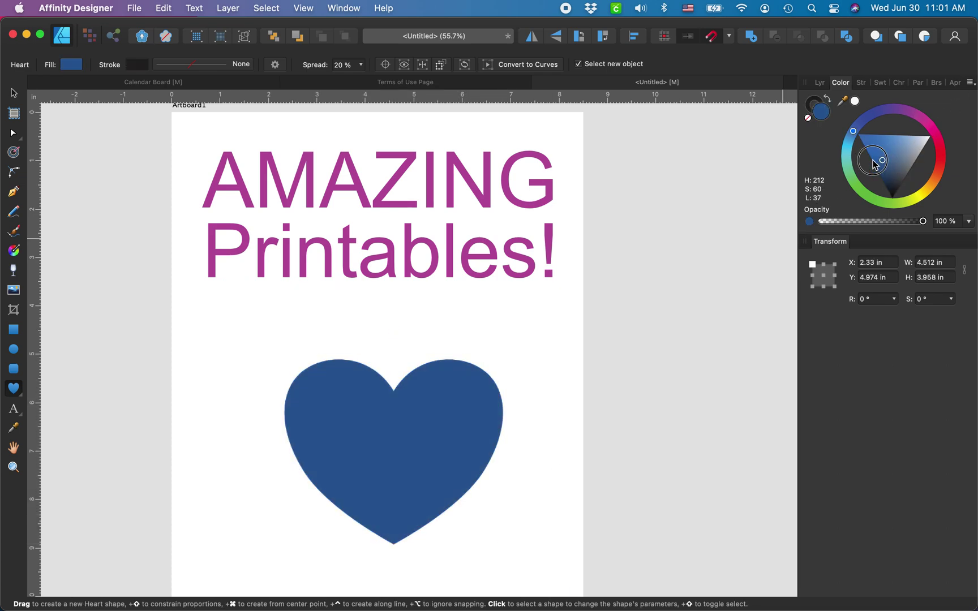
Nudge the blue heart into place, fit the page in view and select the artboard.
click(14, 93)
scroll(477, 312, down, 1)
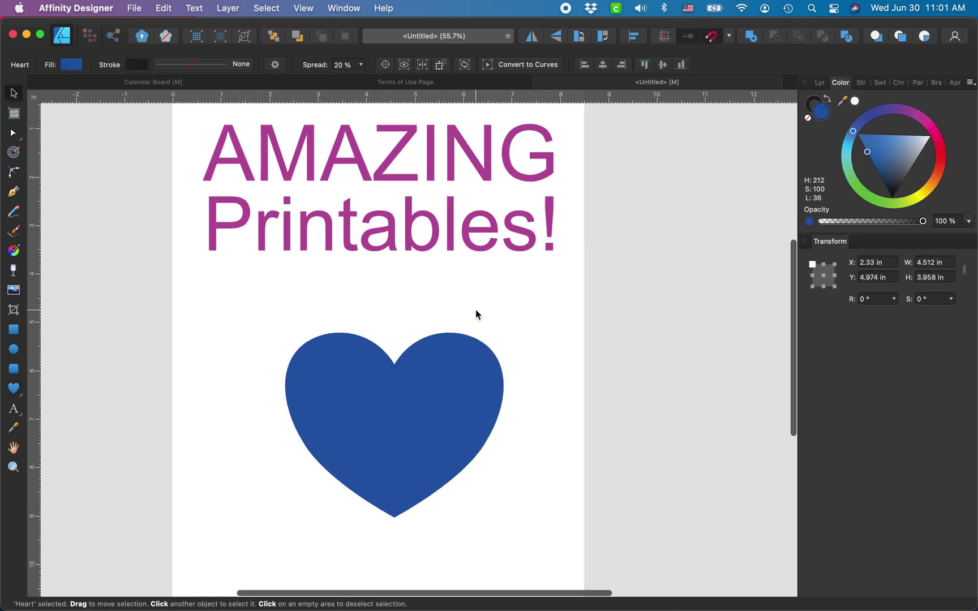
scroll(438, 353, down, 3)
drag(438, 353, 425, 357)
key(super+0)
click(258, 145)
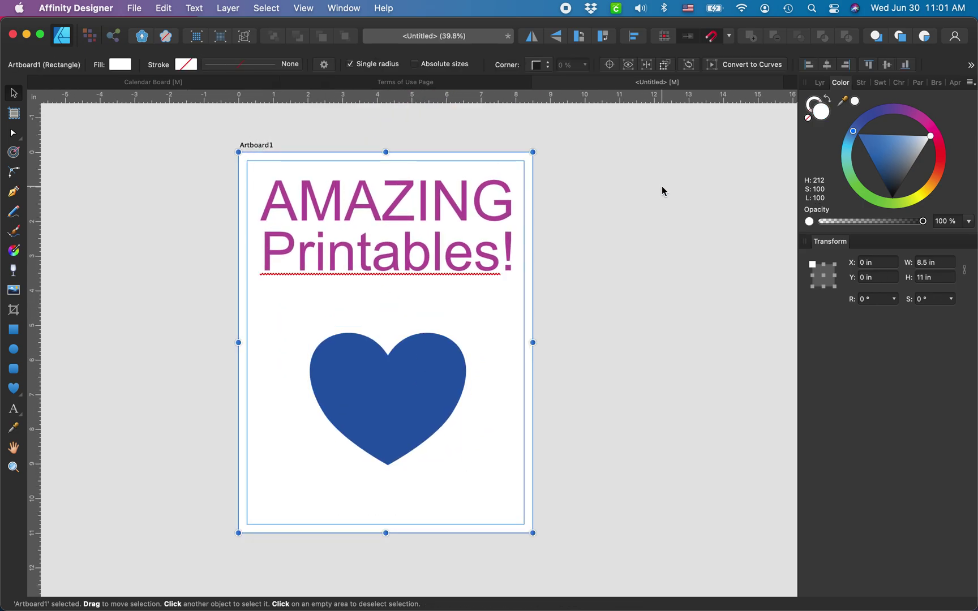
Save the document as 'Printables Demo' and move to the Terms of Use Page document.
key(cmd+s)
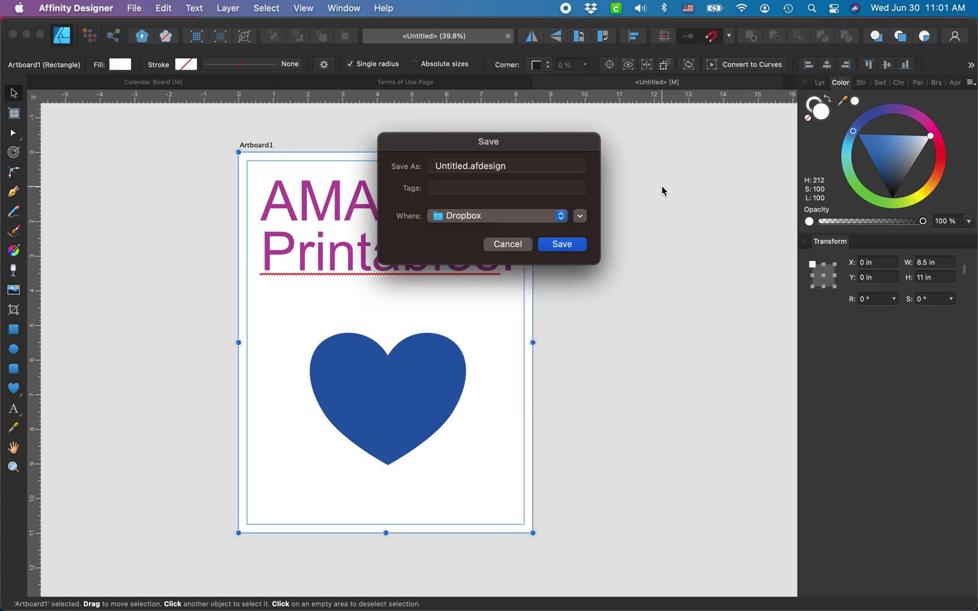
double_click(442, 166)
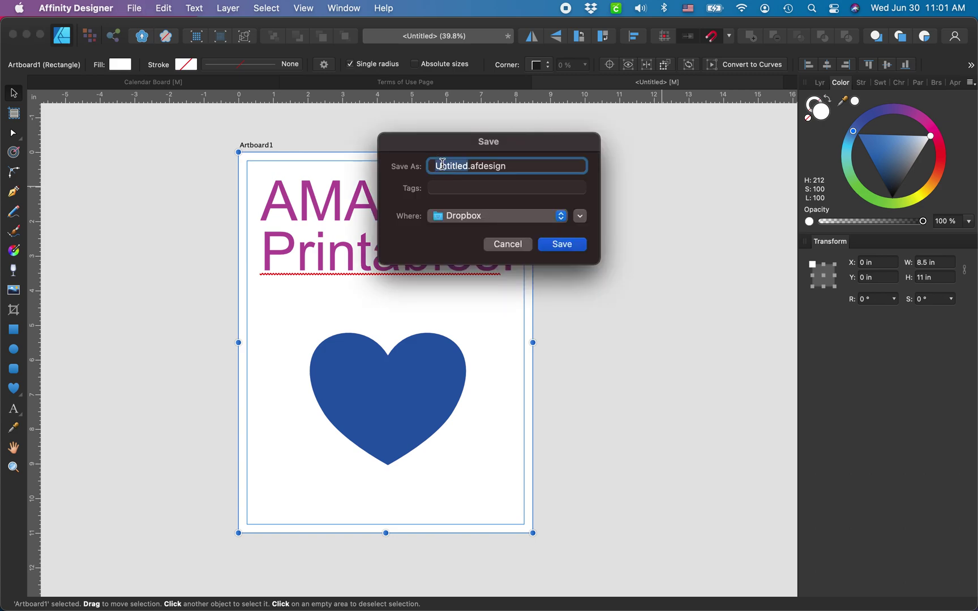
text(Printables De)
text(mo)
key(Return)
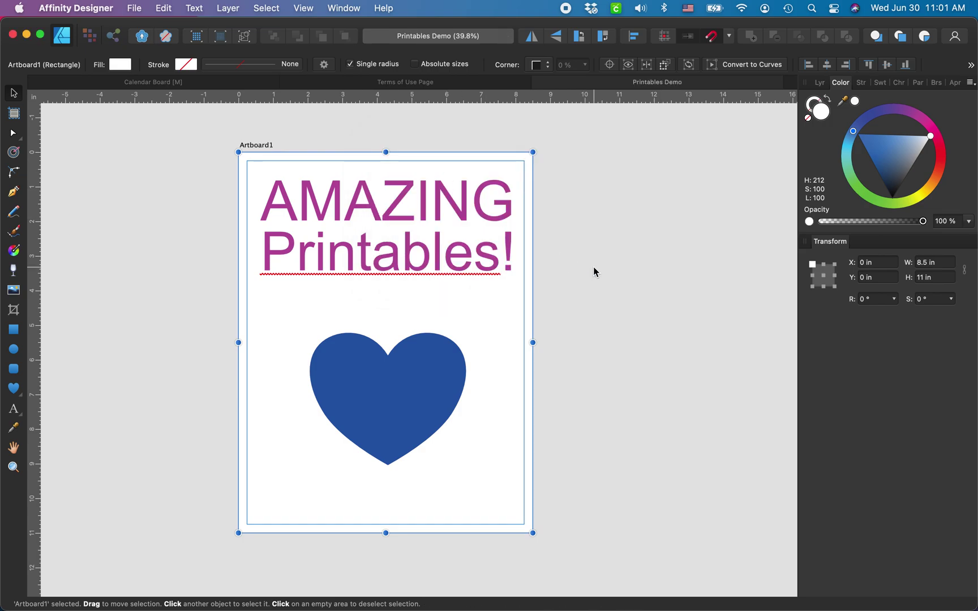
click(447, 81)
Drag the Terms of Use artboard into Printables Demo beside the title page.
click(265, 134)
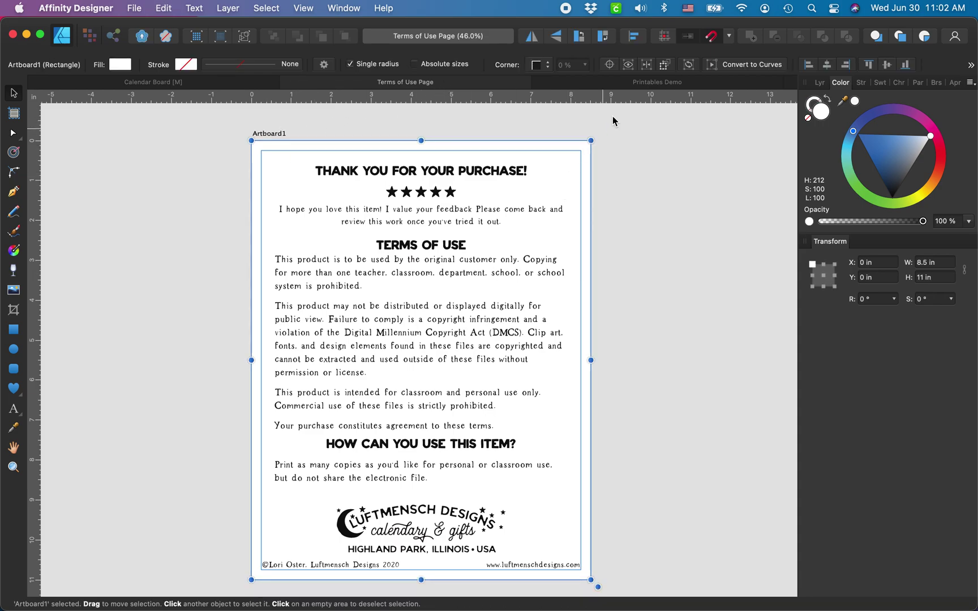
click(645, 83)
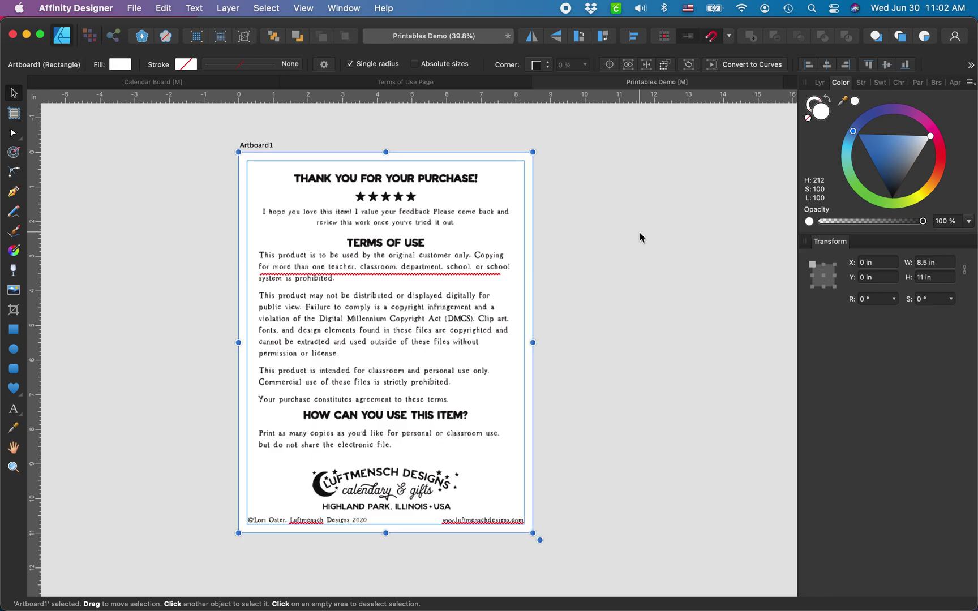
mouse_move(252, 146)
mouse_down()
mouse_move(621, 140)
mouse_move(561, 146)
mouse_up()
scroll(593, 237, right, 5)
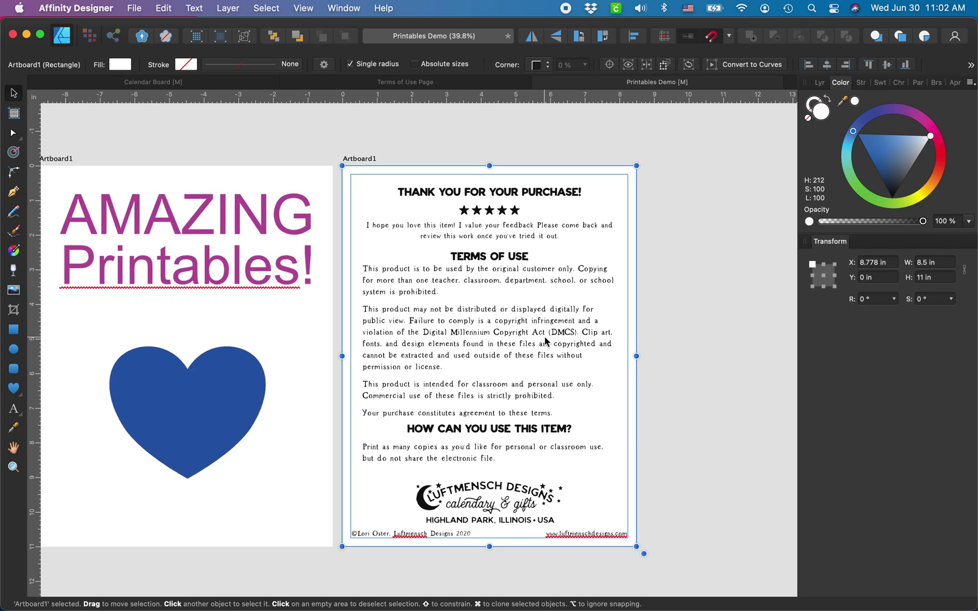
scroll(545, 337, up, 5)
scroll(545, 337, up, 2)
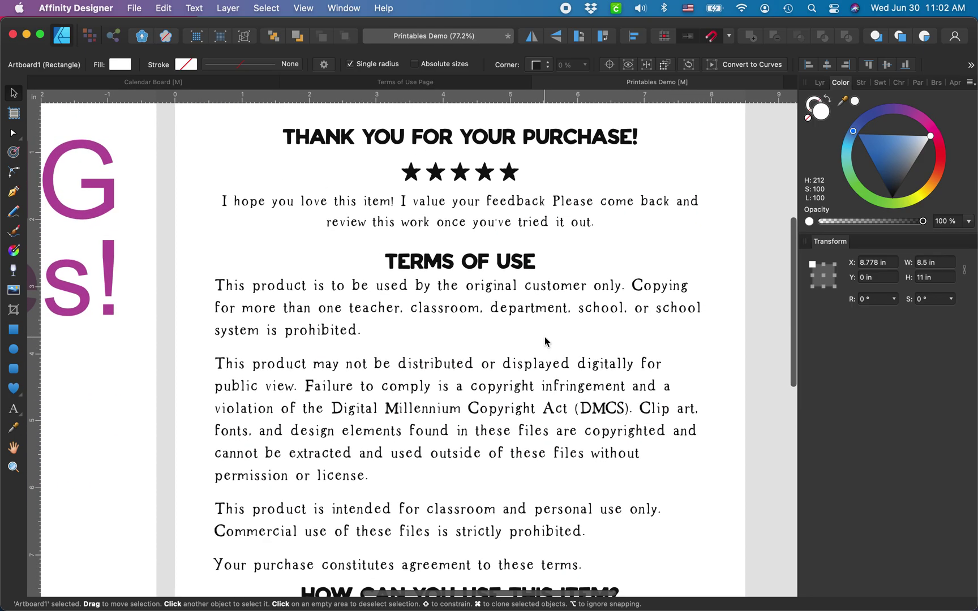
scroll(545, 338, down, 3)
scroll(505, 314, down, 1)
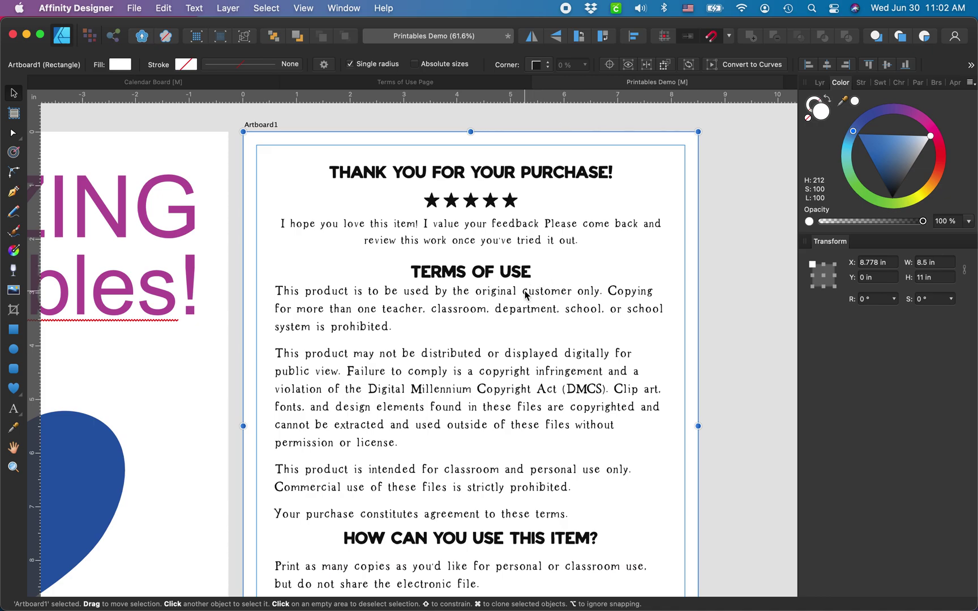
scroll(527, 295, down, 3)
scroll(464, 255, up, 2)
scroll(465, 255, down, 1)
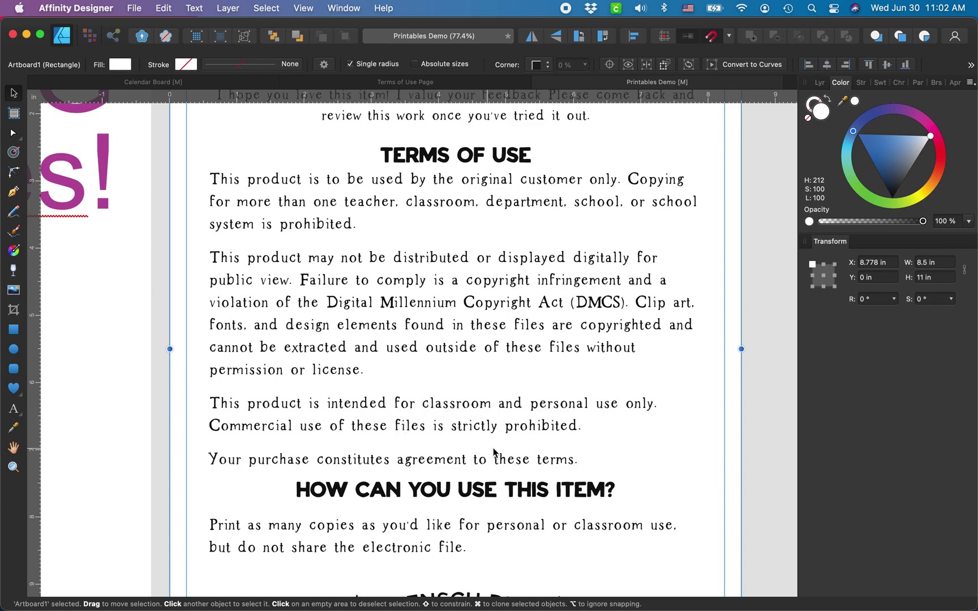
Deselect the Terms of Use text frame and zoom out to show both pages.
click(211, 428)
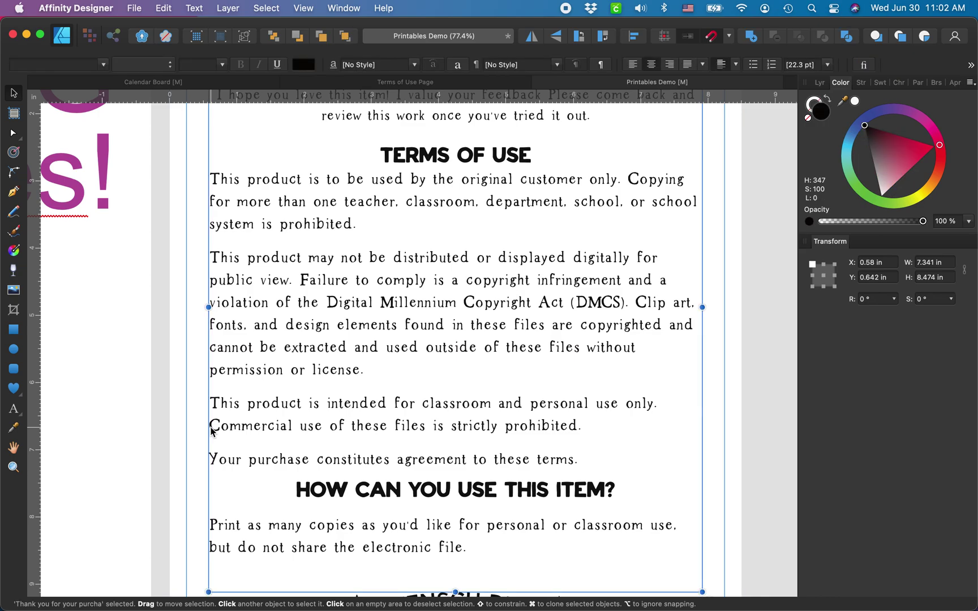
scroll(321, 489, down, 3)
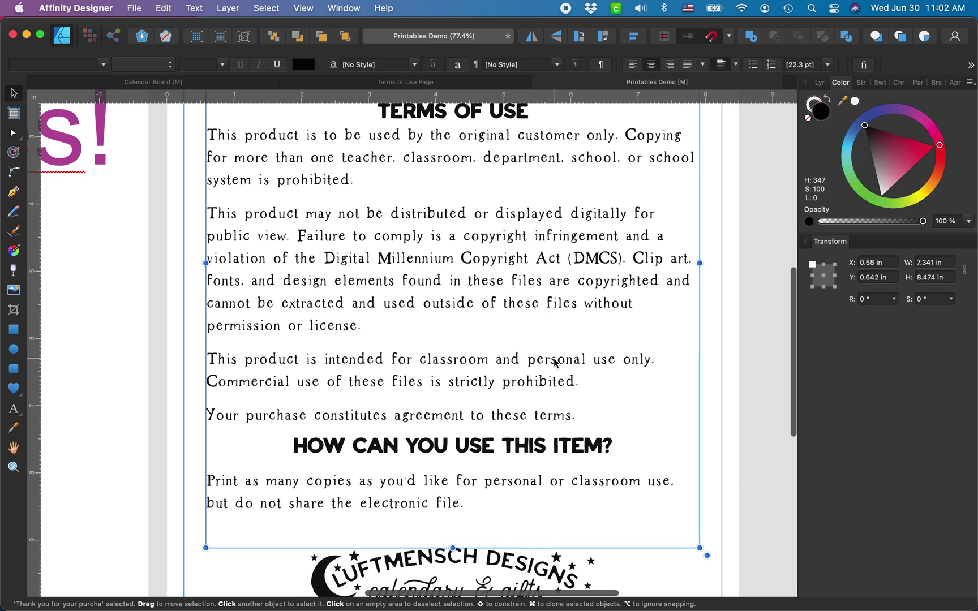
scroll(397, 451, down, 5)
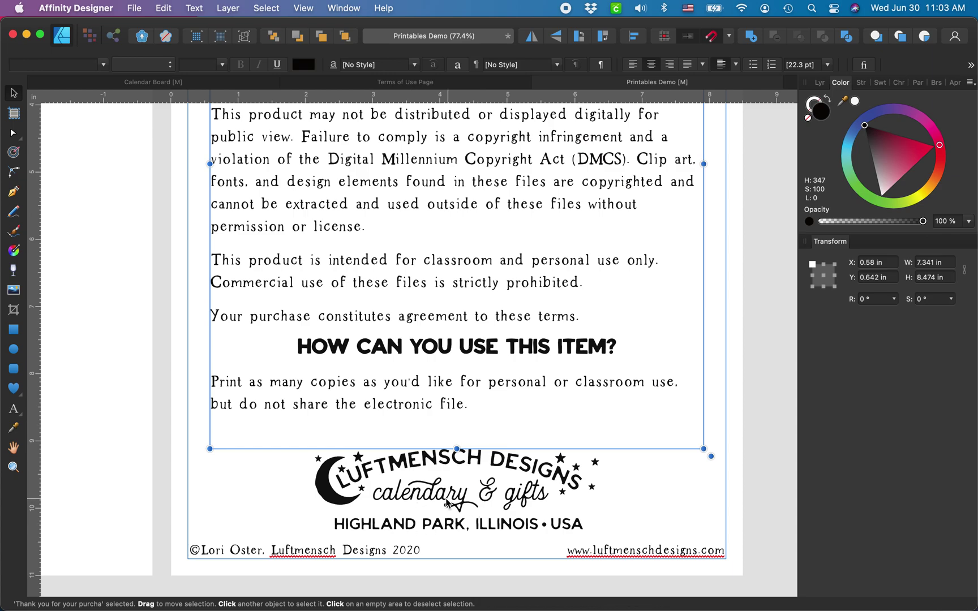
scroll(449, 501, down, 4)
click(459, 364)
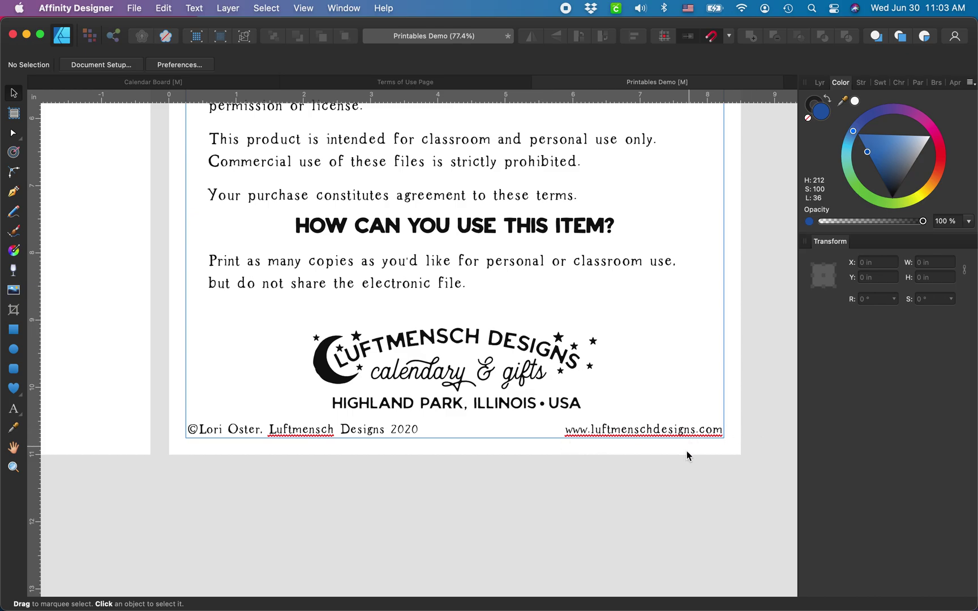
scroll(677, 465, up, 2)
scroll(582, 325, up, 2)
key(super+0)
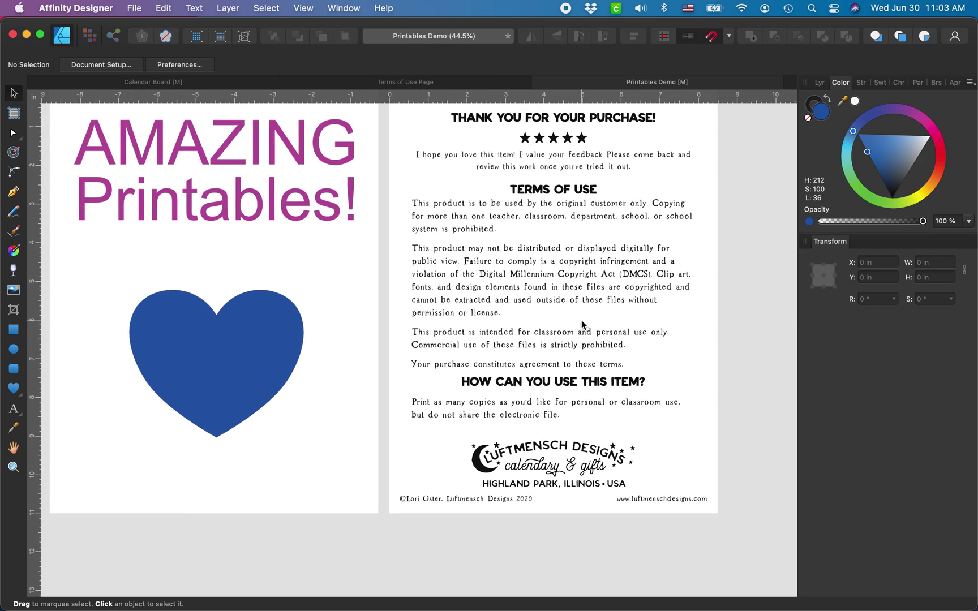
scroll(581, 320, up, 3)
scroll(582, 320, down, 2)
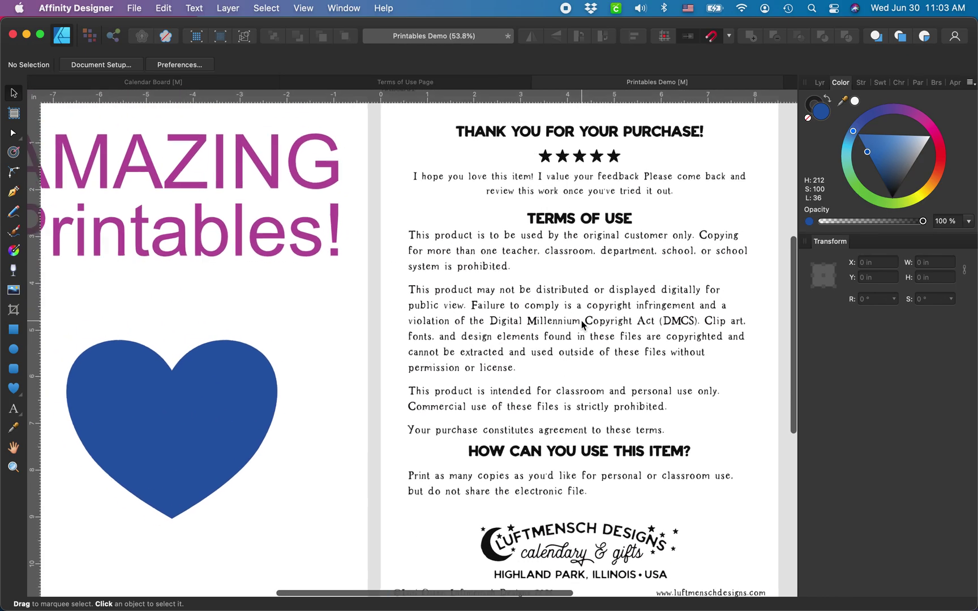
scroll(609, 314, left, 2)
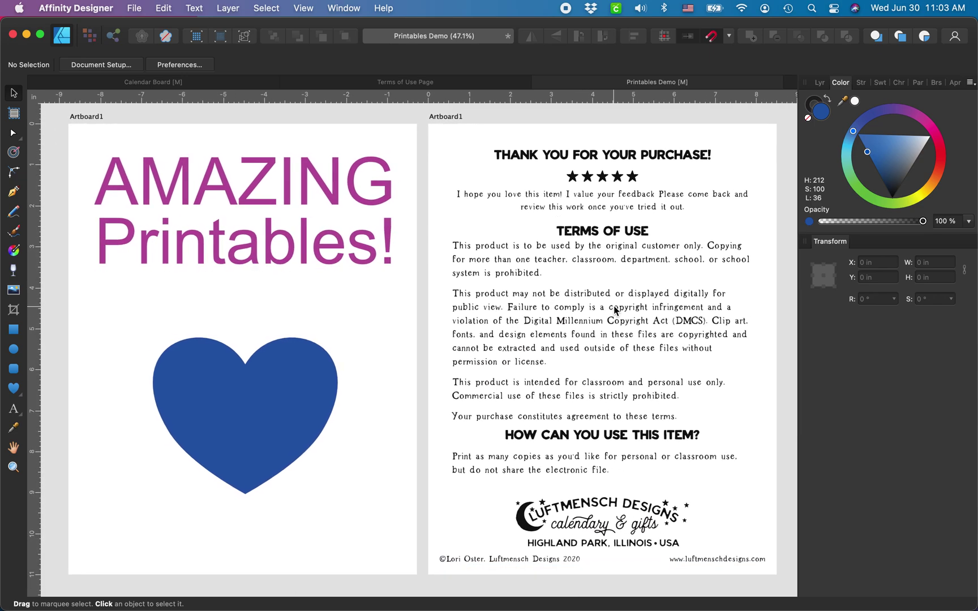
Select both artboards, the heart page and the Terms of Use page, together.
key(super+a)
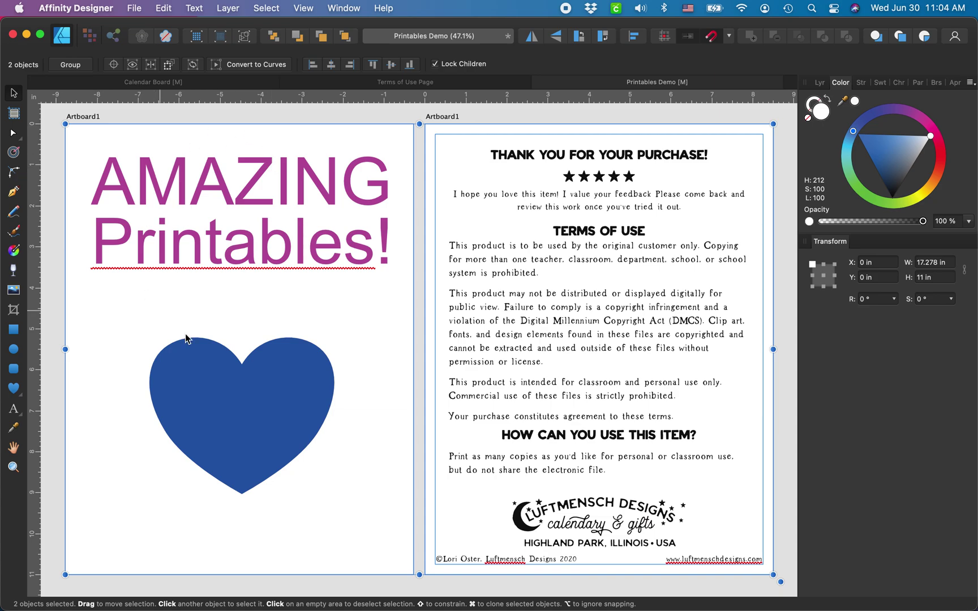
Reach the Export dialog via File > Export, try the JPEG format, then settle on PDF.
click(137, 8)
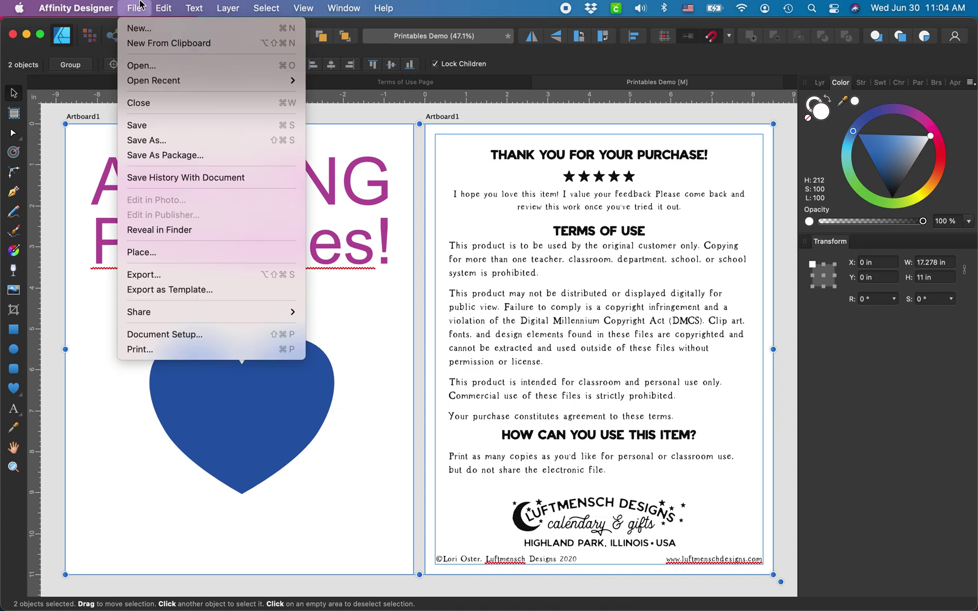
click(147, 282)
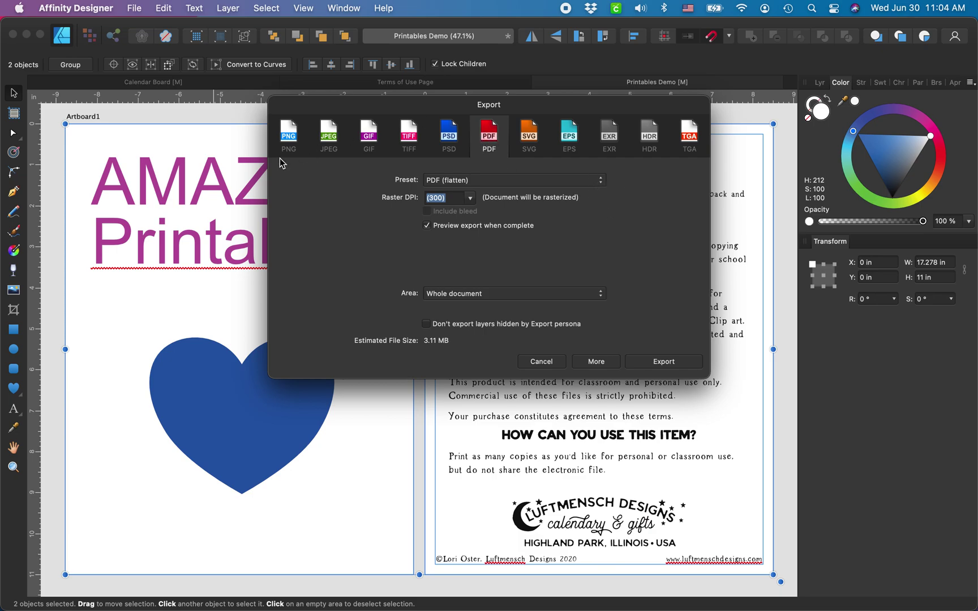
click(327, 143)
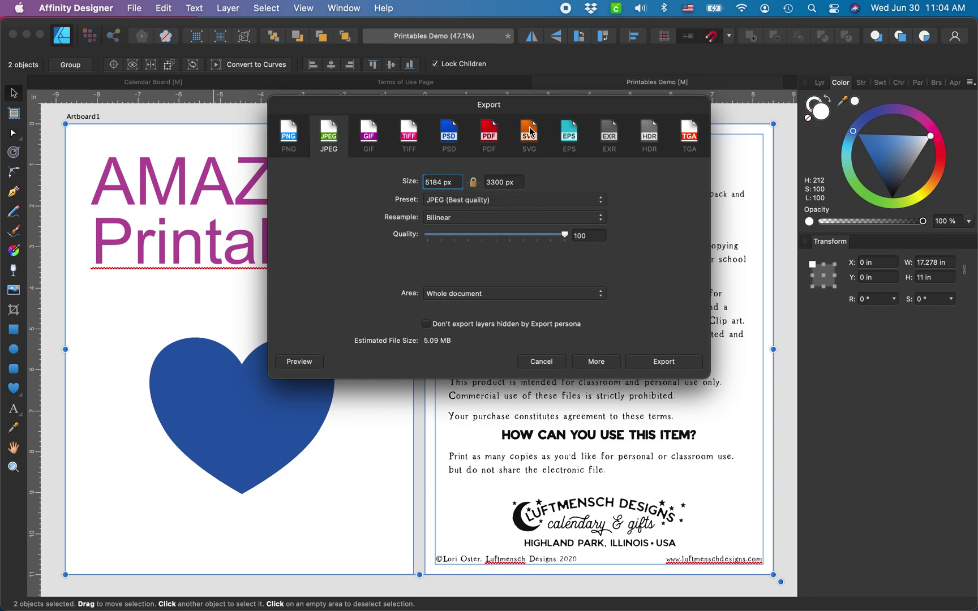
click(491, 137)
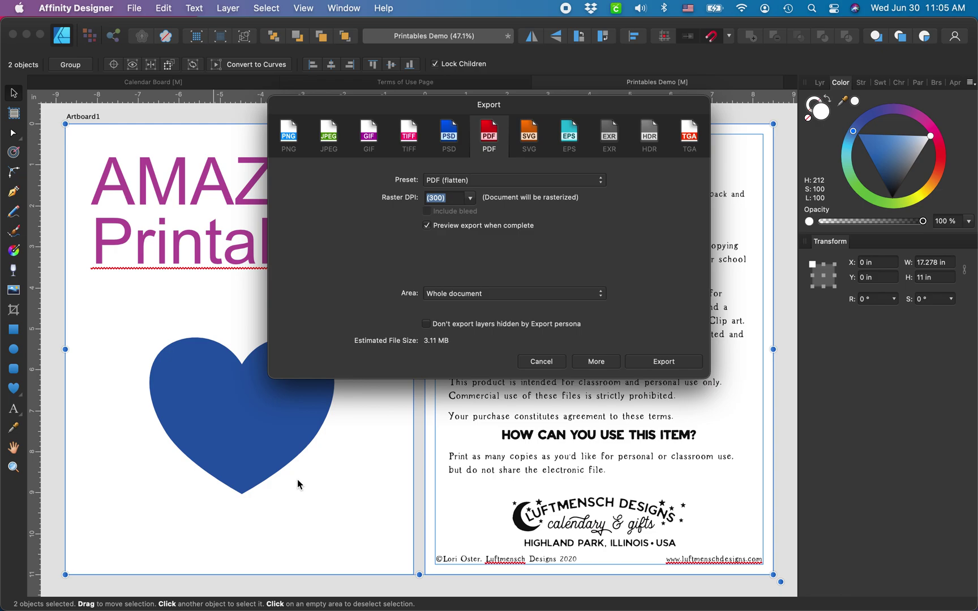
Try the PDF (for print) preset, then choose the PDF (flatten) preset instead.
click(472, 182)
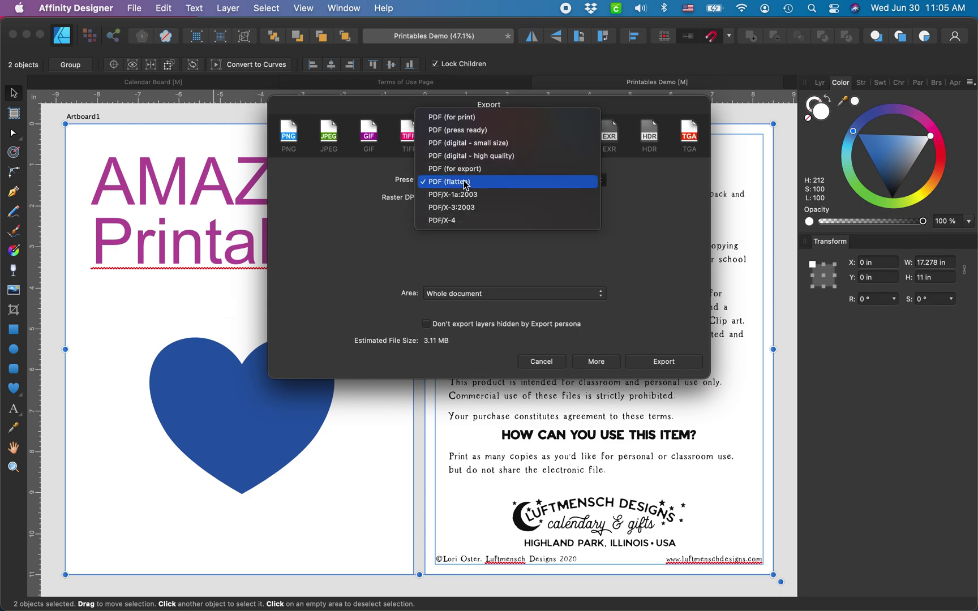
click(458, 122)
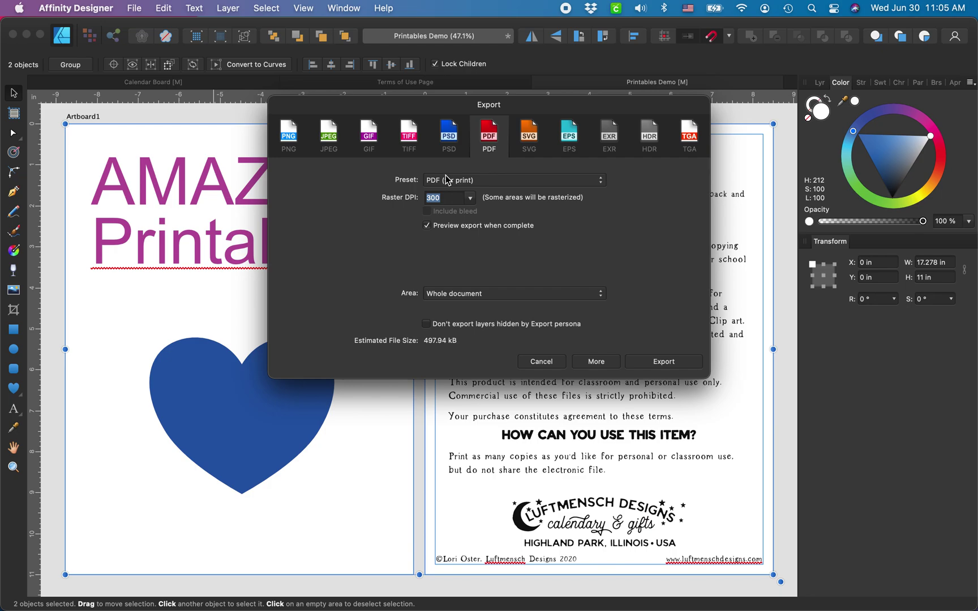
click(446, 180)
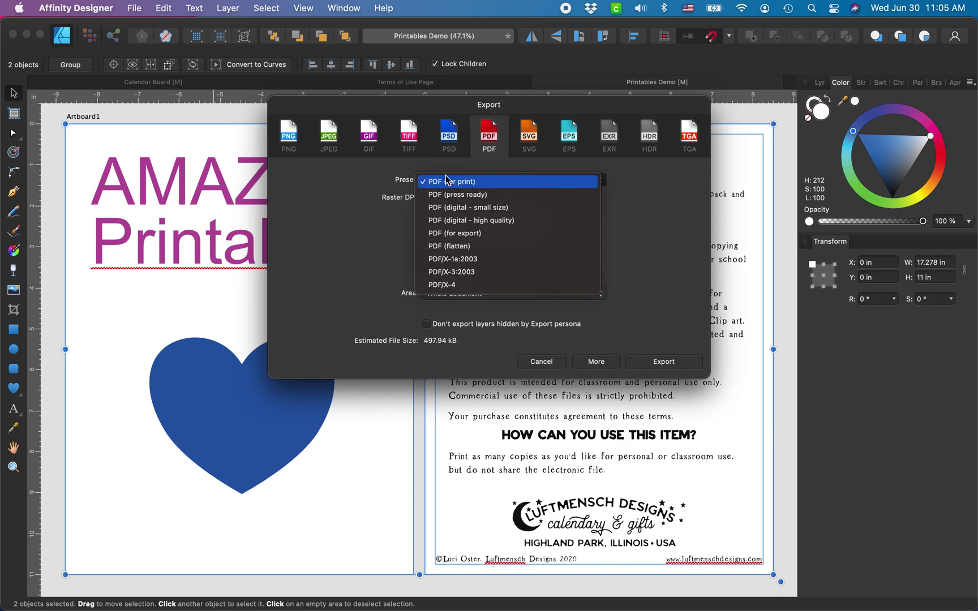
click(448, 247)
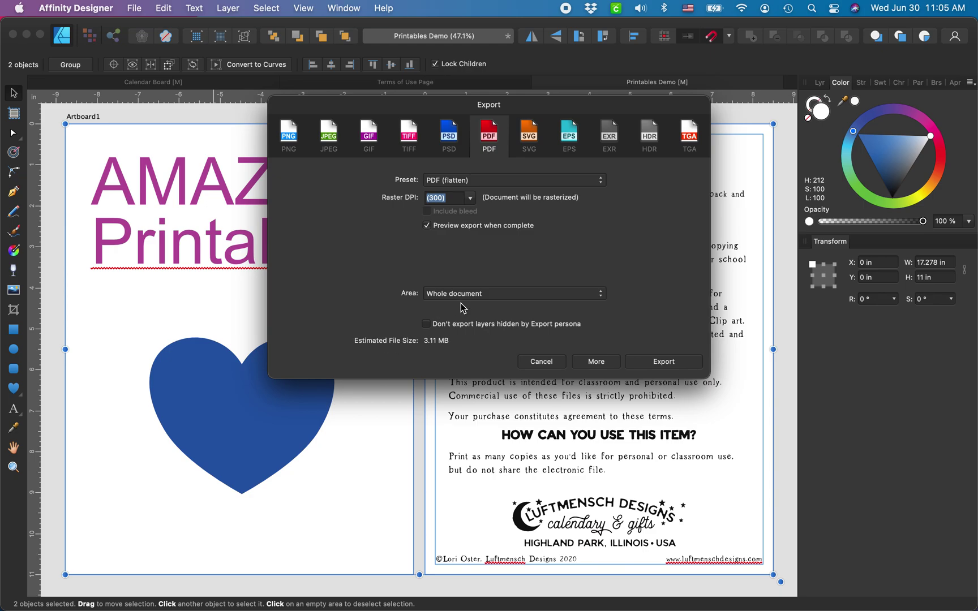
Export and save the file as Printables Demo.pdf on the Desktop.
click(654, 365)
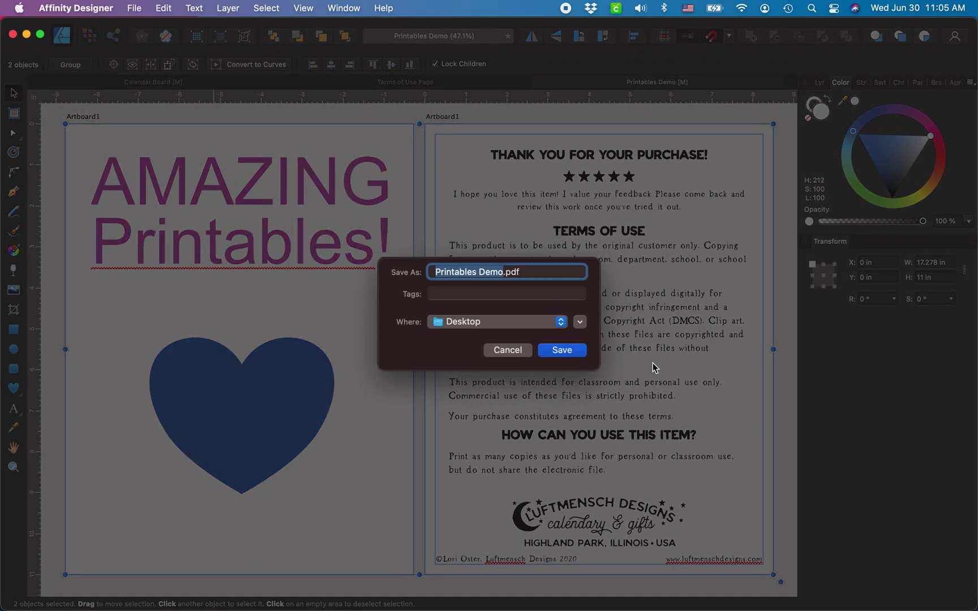
key(Return)
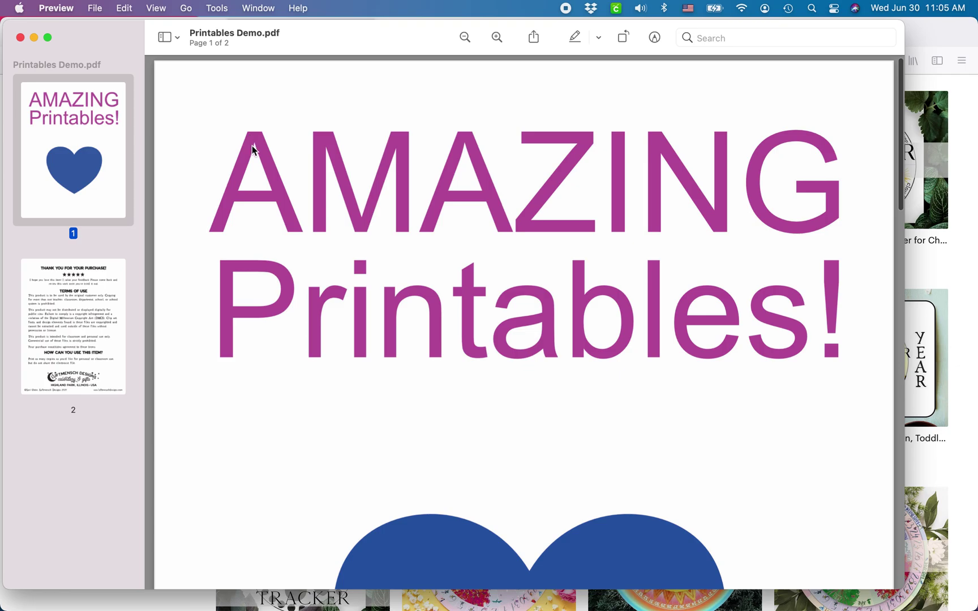
scroll(409, 343, down, 1)
scroll(410, 343, down, 4)
scroll(410, 343, down, 2)
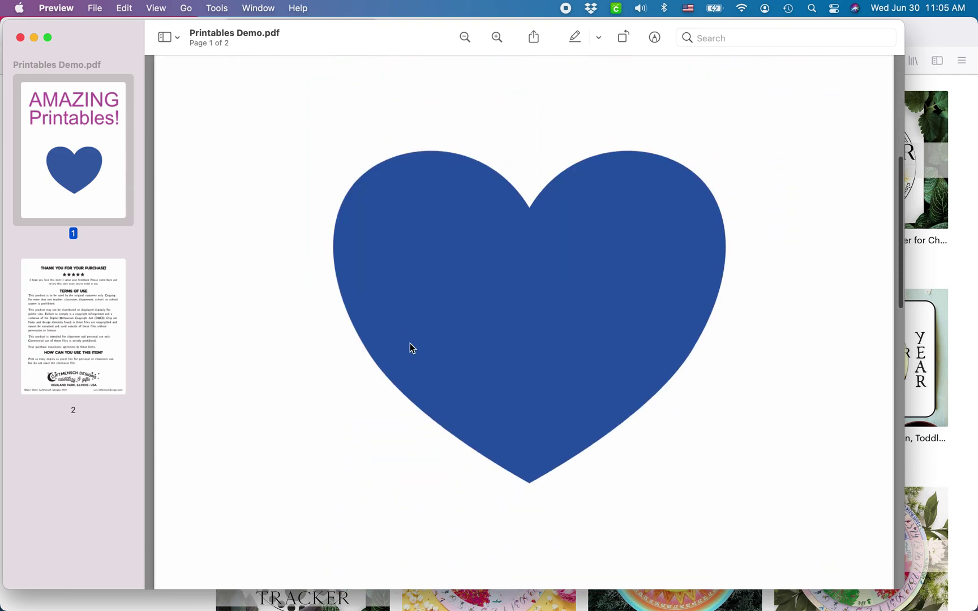
scroll(410, 343, down, 4)
scroll(409, 343, down, 4)
scroll(410, 344, down, 6)
scroll(410, 348, down, 1)
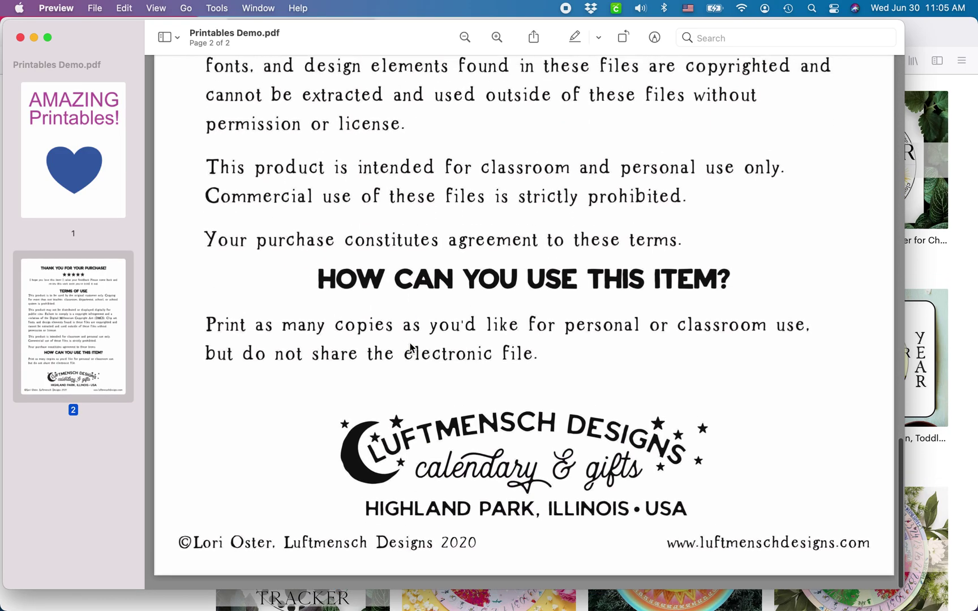
scroll(409, 348, up, 2)
scroll(410, 349, up, 10)
scroll(410, 364, up, 8)
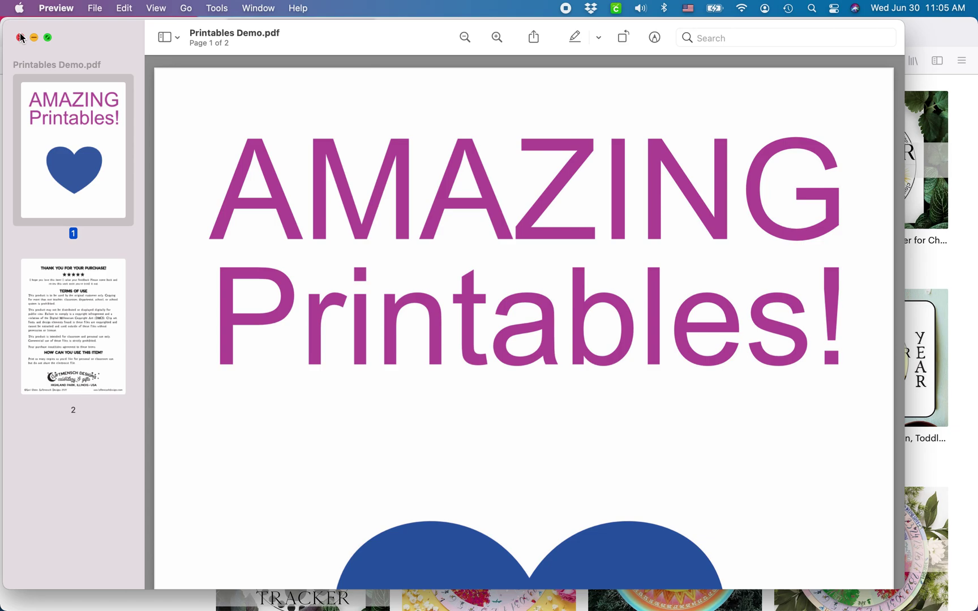
Select all on each PDF page in turn, then drag the Preview window to the right.
key(super+a)
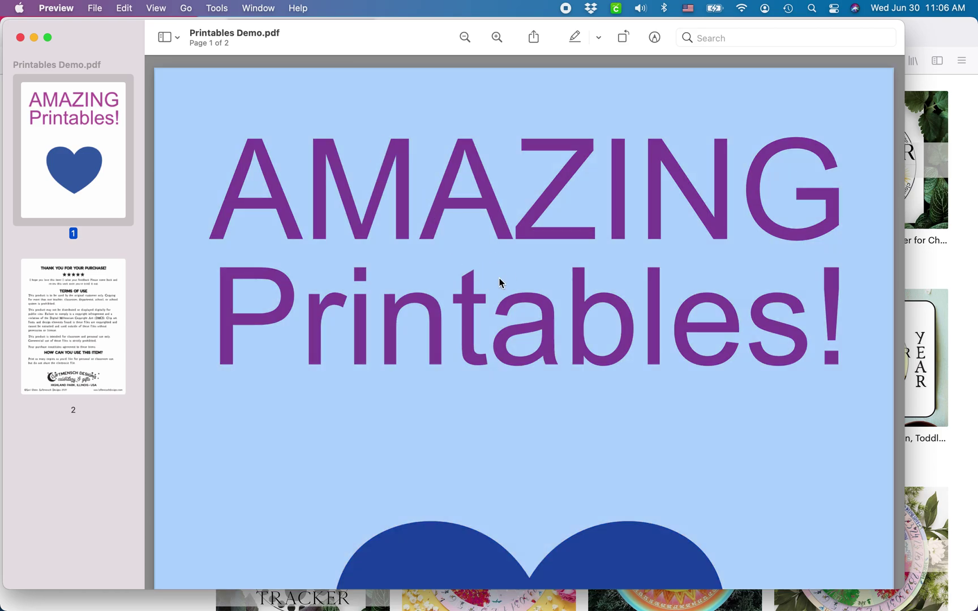
scroll(512, 378, down, 5)
scroll(512, 378, up, 4)
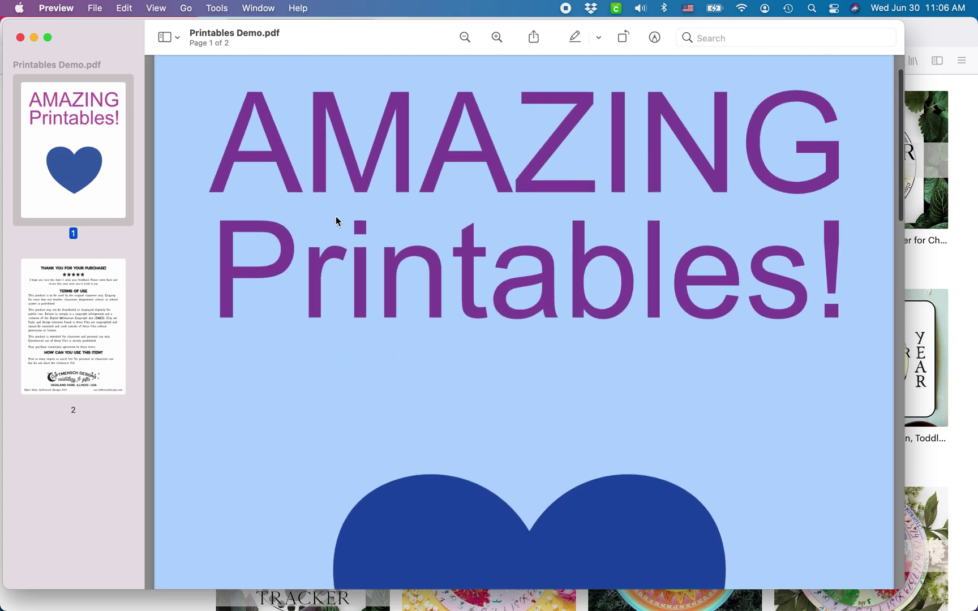
scroll(323, 514, down, 3)
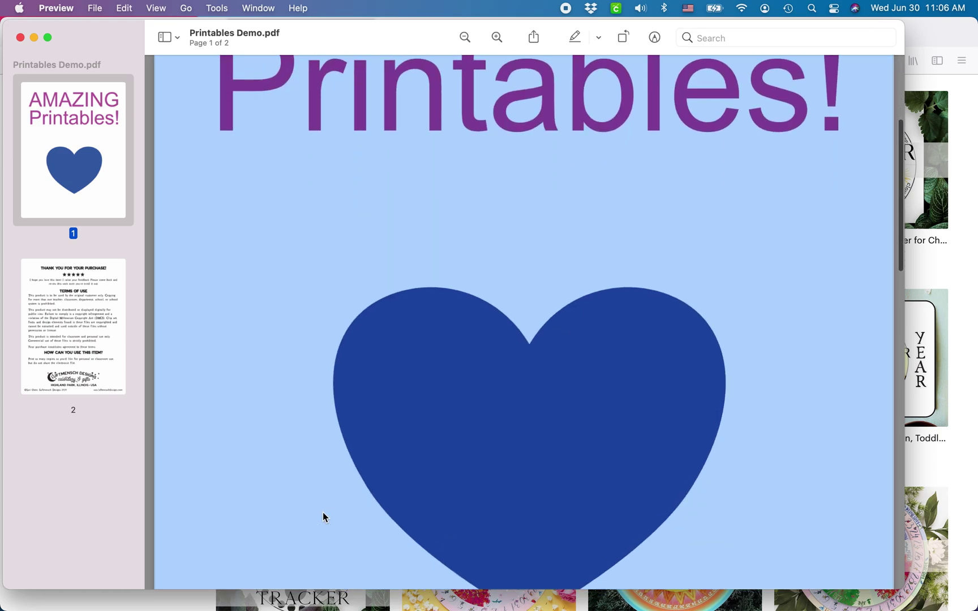
click(472, 400)
scroll(473, 401, down, 5)
scroll(472, 402, down, 6)
key(super+a)
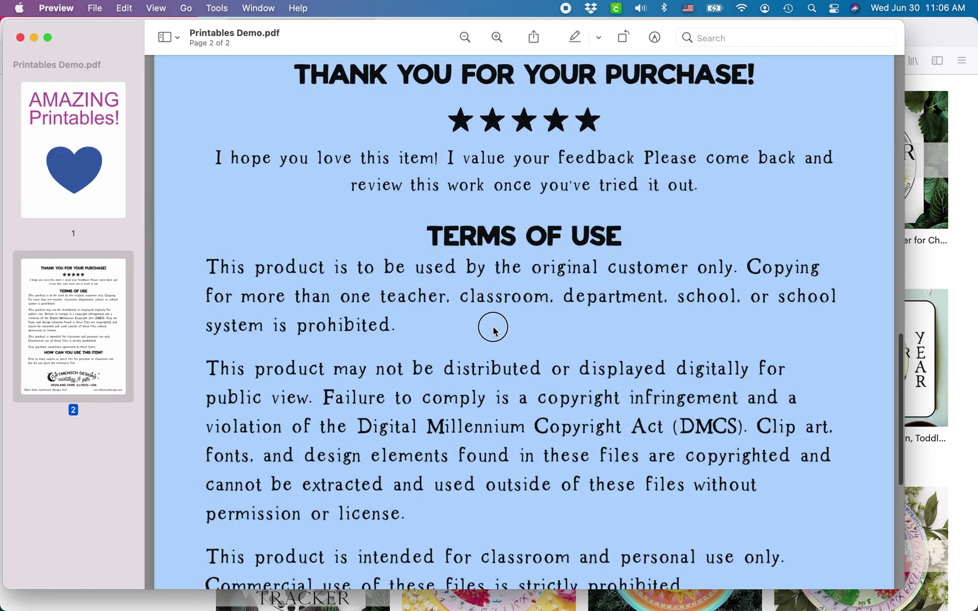
scroll(524, 229, up, 3)
scroll(520, 195, up, 2)
scroll(521, 191, up, 10)
scroll(520, 188, up, 3)
scroll(440, 260, down, 2)
scroll(440, 265, up, 2)
drag(345, 38, 405, 20)
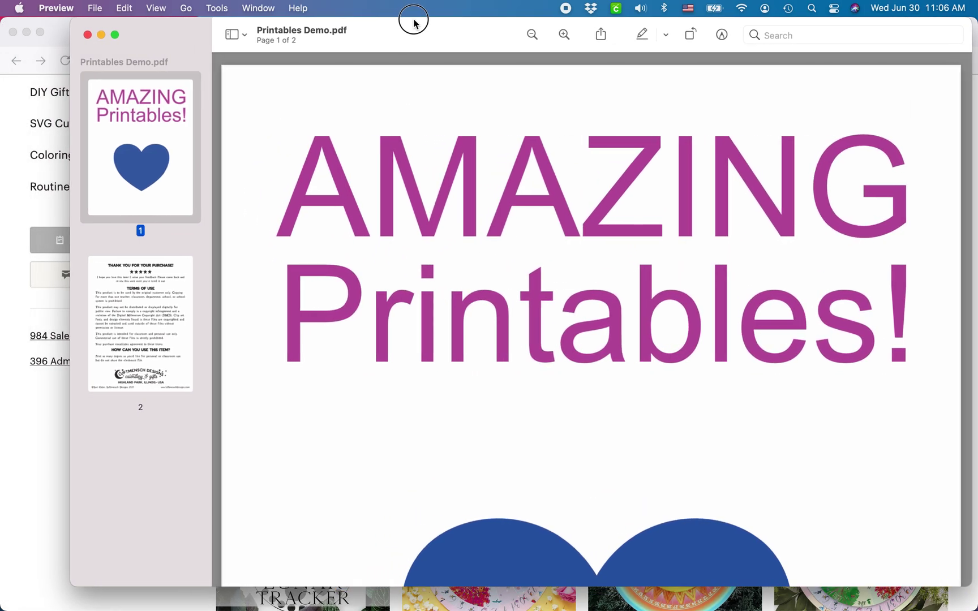